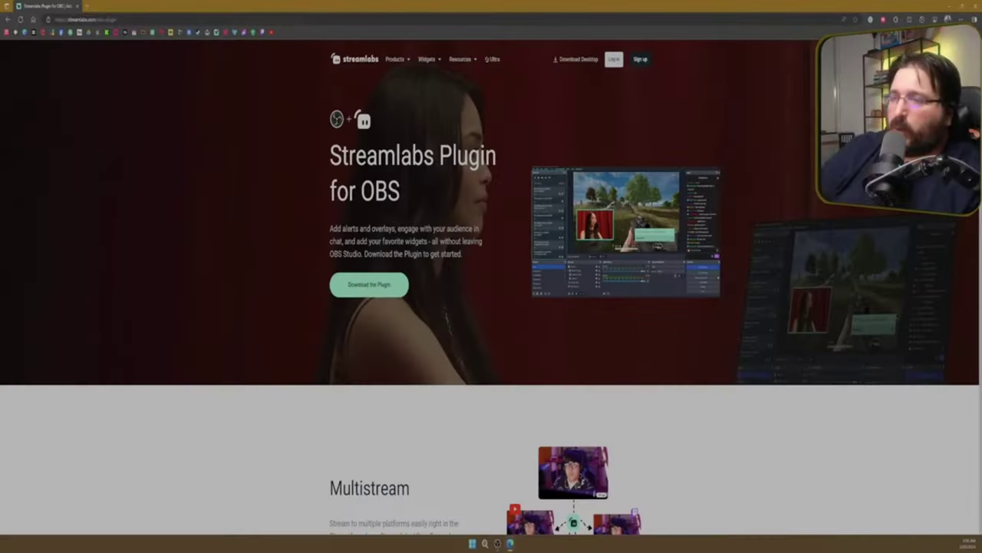
Step: Start the Streamlabs Plugin for OBS download from the Streamlabs plugin page
left_click(393, 293)
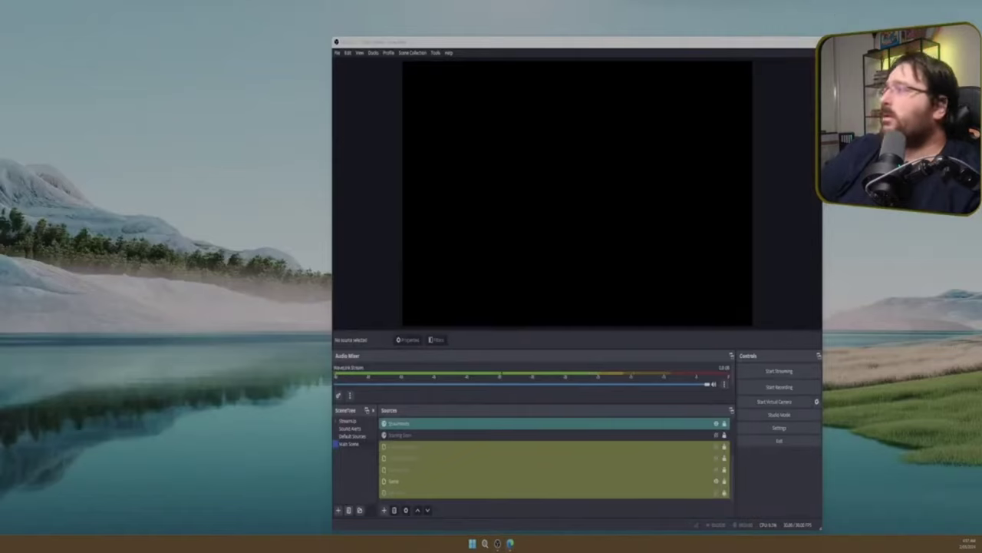
Step: Restart OBS Studio from its pinned Start menu icon and bring the Streamlabs plugin window forward
key("alt+F4")
key("super")
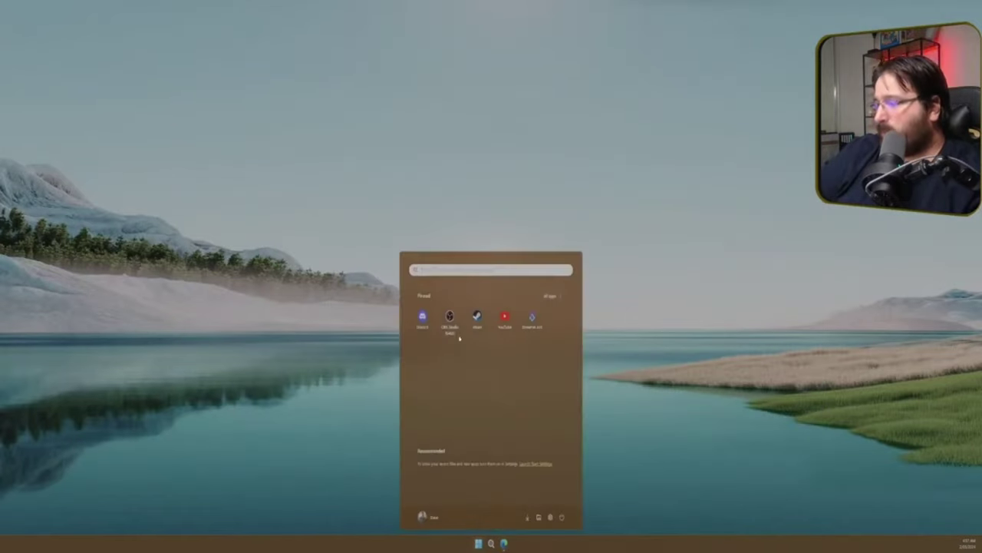
left_click(455, 332)
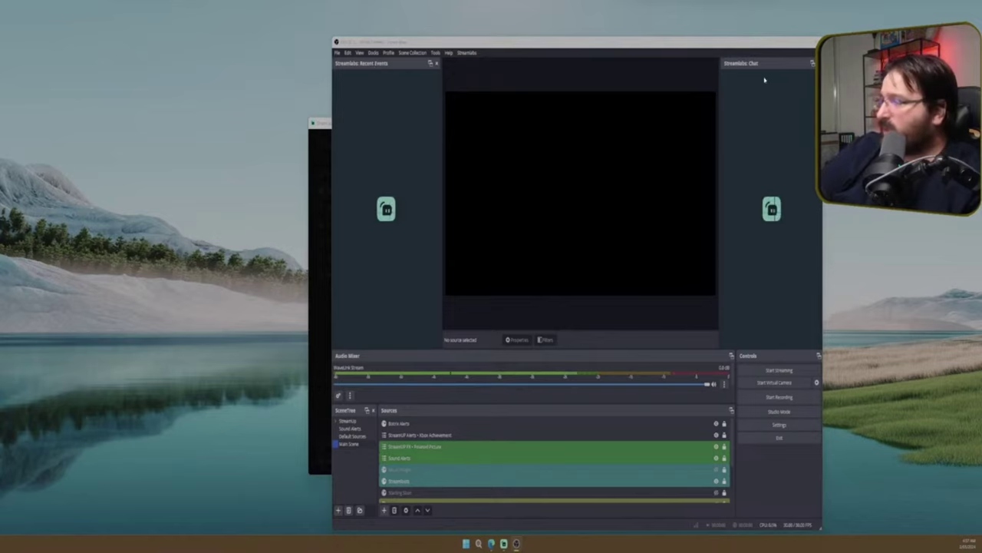
left_click(315, 131)
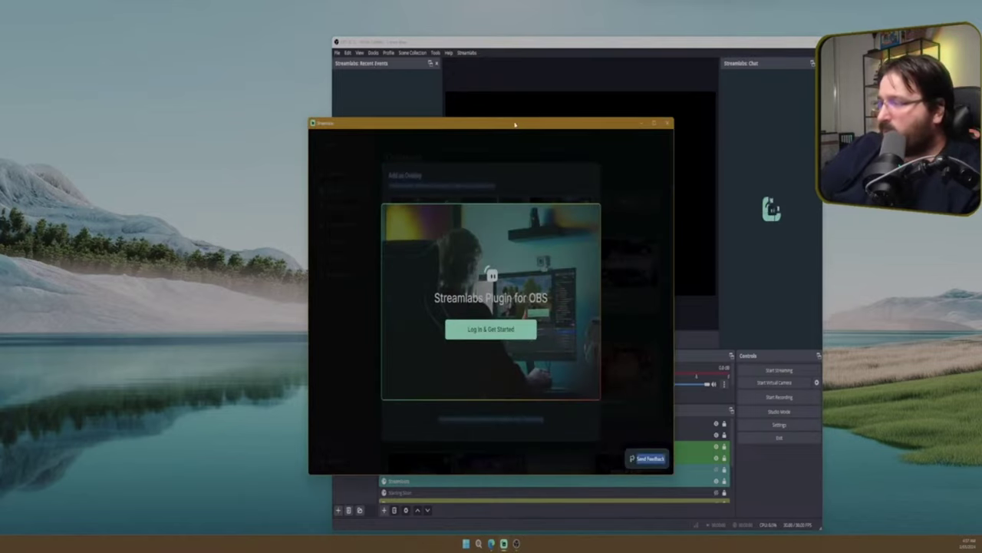
Step: Log in to the Streamlabs plugin, skipping both the overlay theme and tipping setup
left_click_drag(516, 125, 606, 54)
left_click(591, 265)
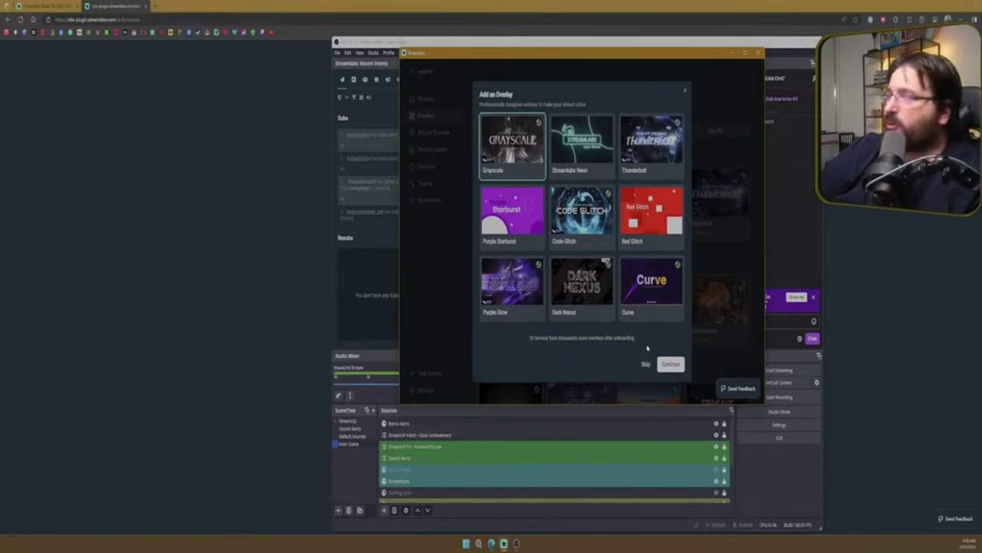
left_click(646, 364)
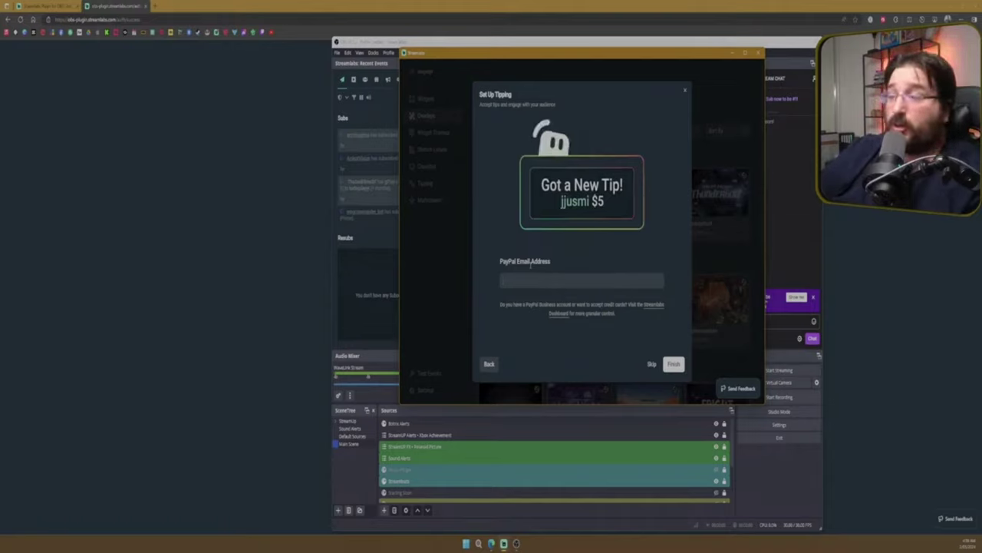
left_click(652, 365)
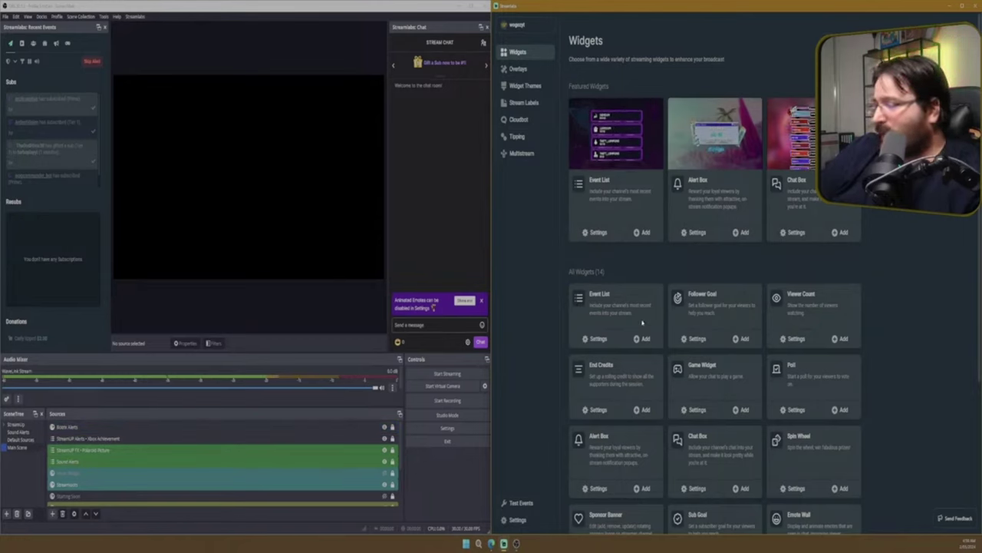
Step: Open the Event List widget's settings on the Streamlabs web dashboard
left_click(597, 338)
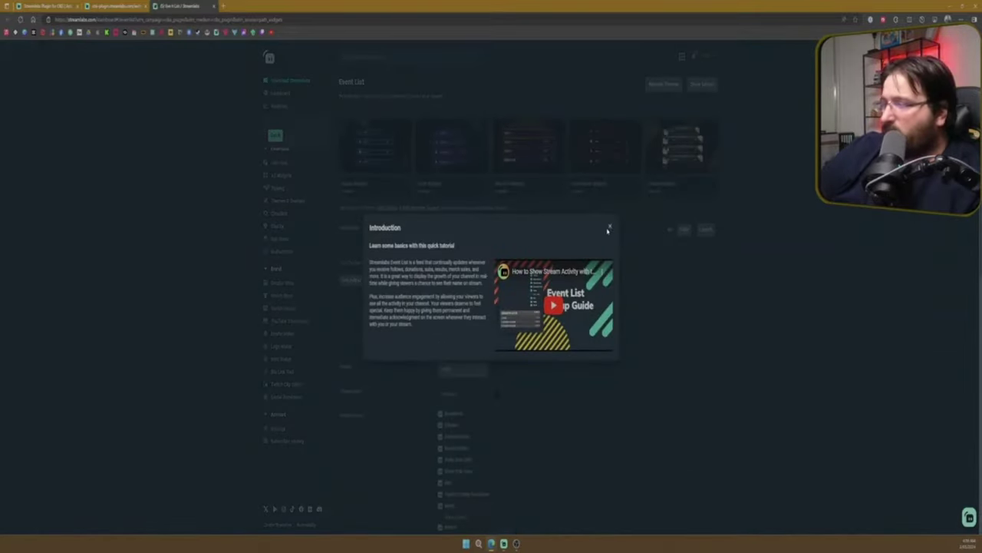
Step: Close the Event List introduction, review its event, font and animation options, and save them
left_click(608, 228)
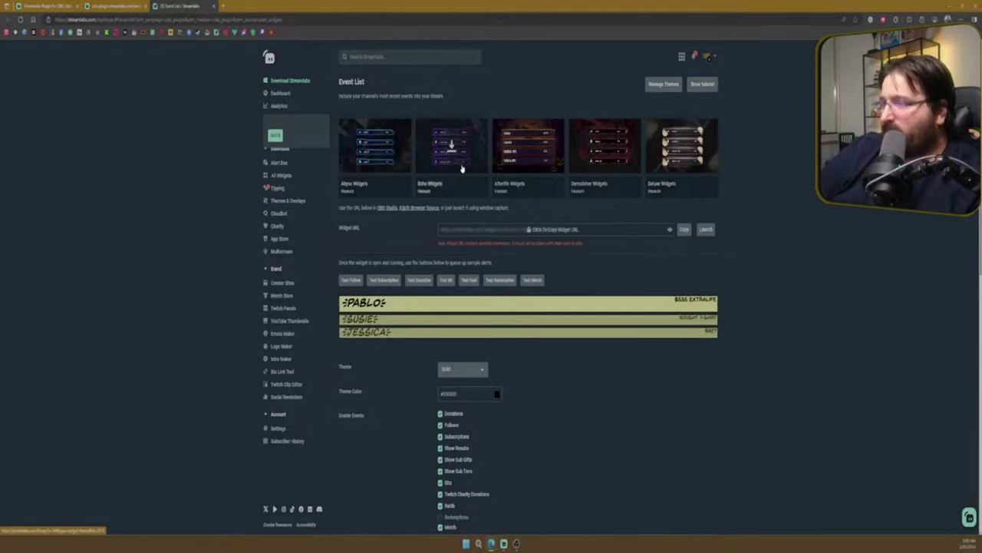
scroll(601, 252, "down", 4)
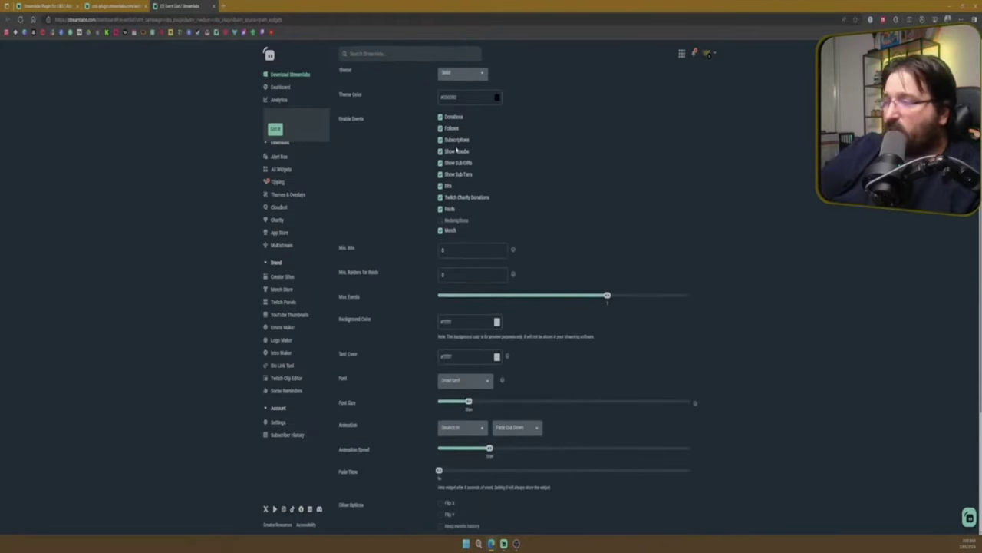
scroll(457, 222, "up", 4)
scroll(525, 350, "down", 3)
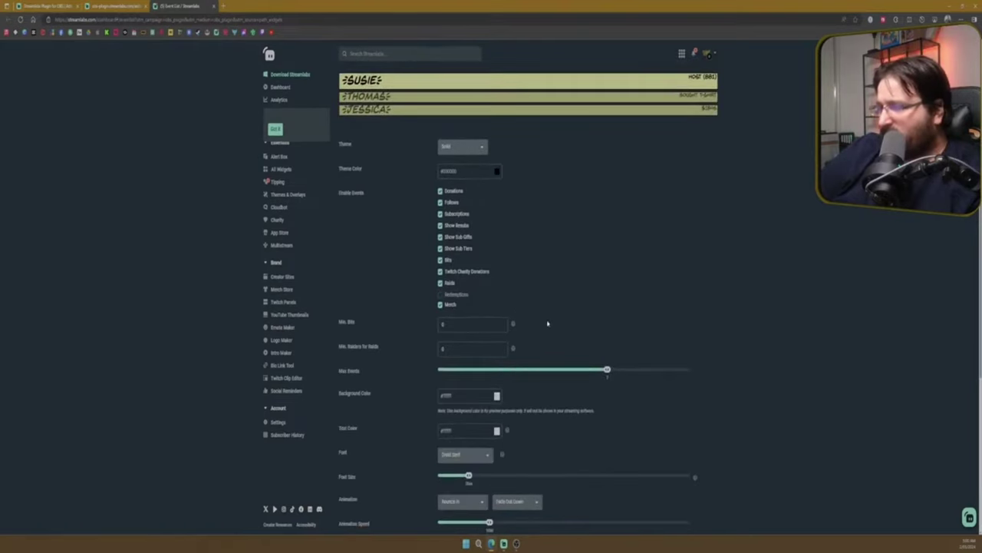
scroll(526, 350, "down", 1)
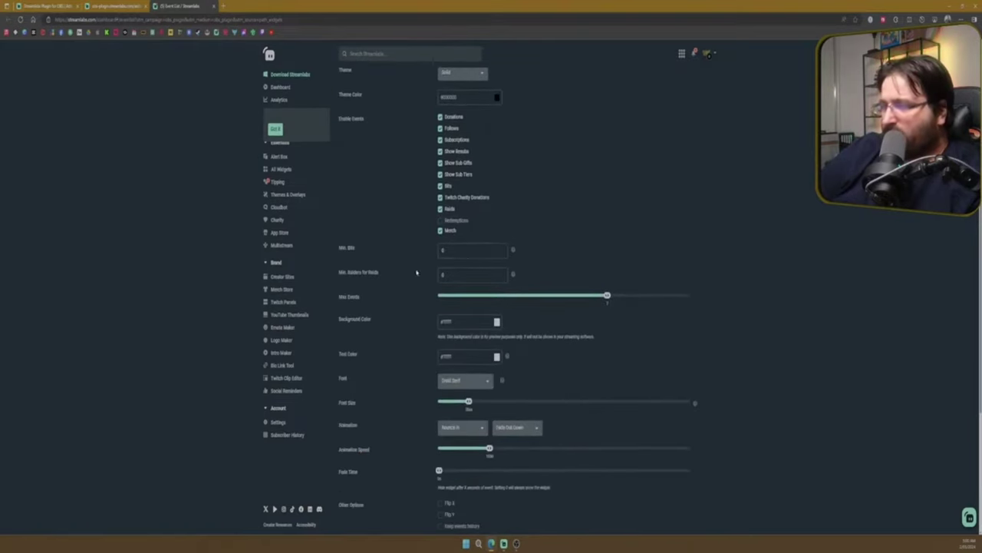
scroll(462, 348, "up", 5)
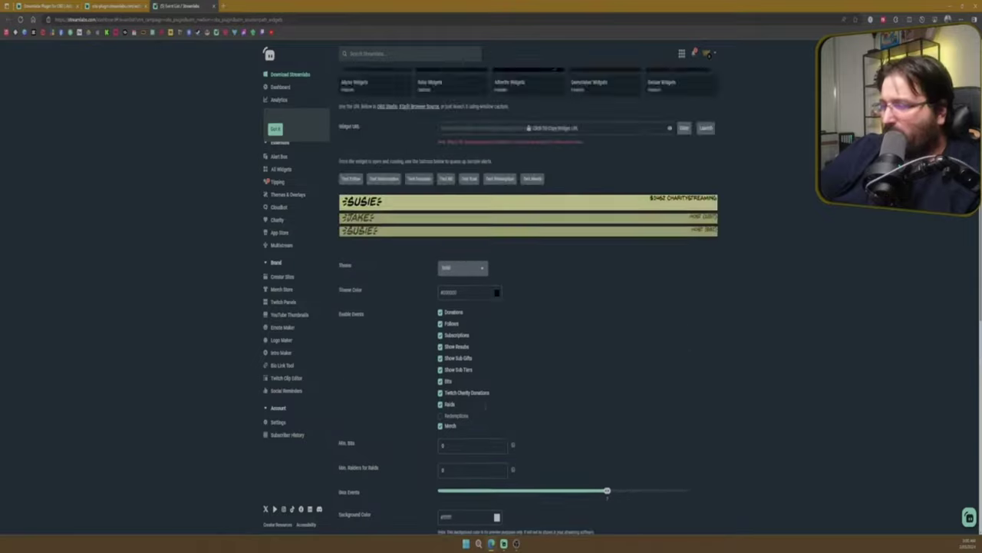
scroll(472, 307, "down", 7)
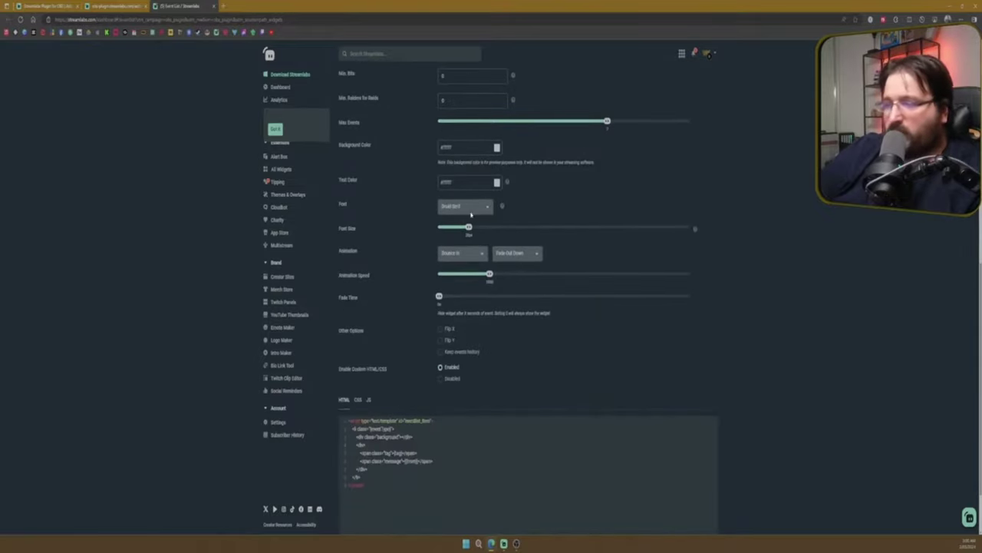
scroll(488, 334, "down", 1)
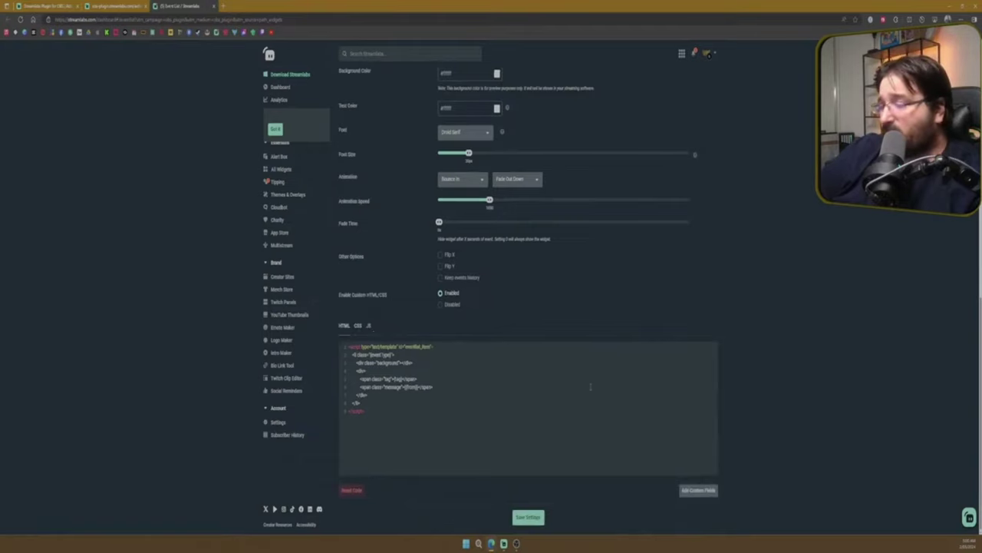
scroll(591, 388, "up", 12)
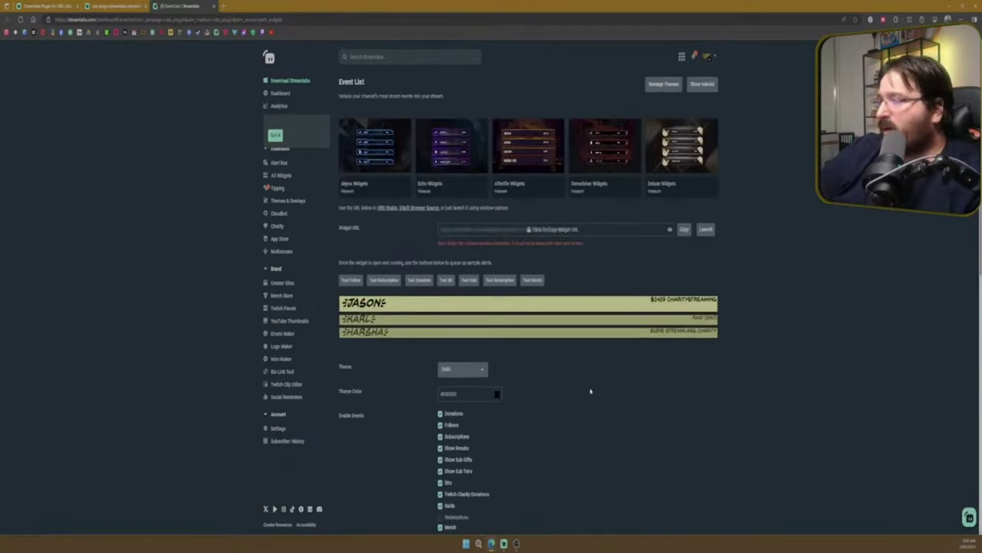
scroll(590, 392, "down", 12)
left_click(526, 519)
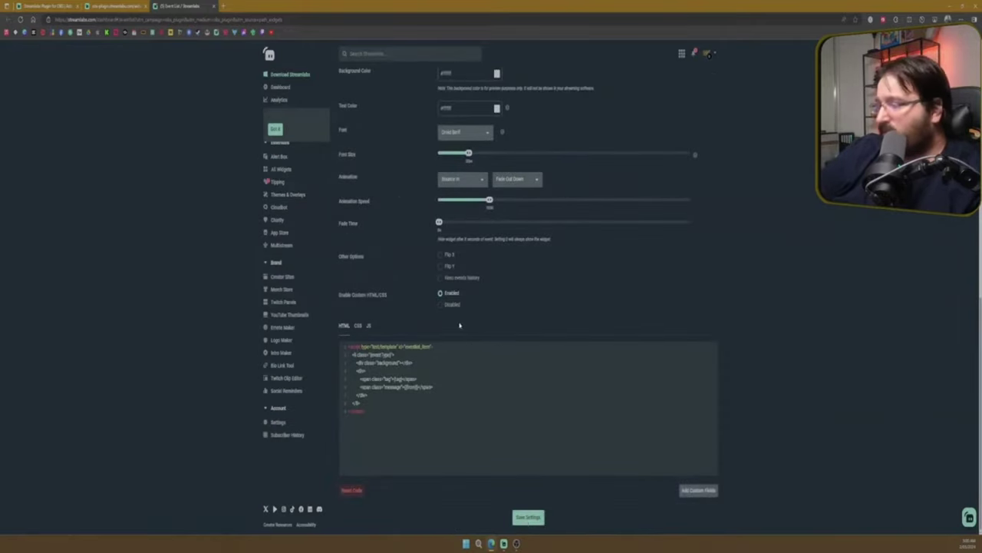
Step: Add the Event List widget to the OBS scene as a new source
double_click(408, 23)
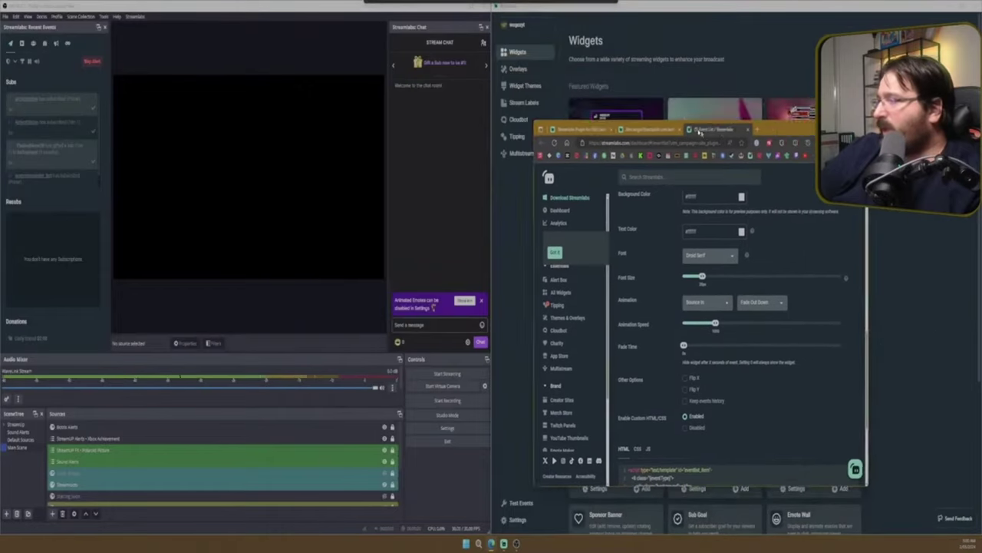
left_click(792, 112)
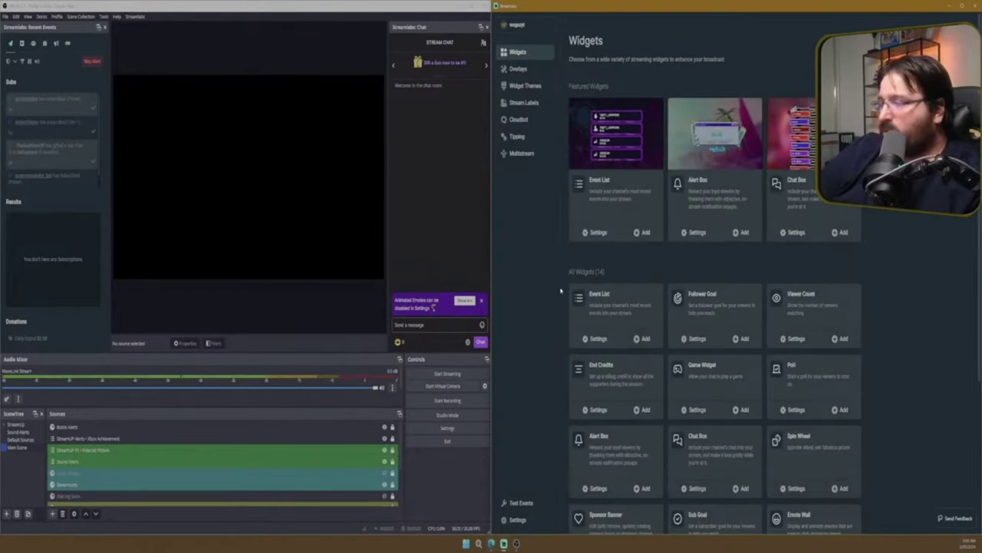
left_click(653, 238)
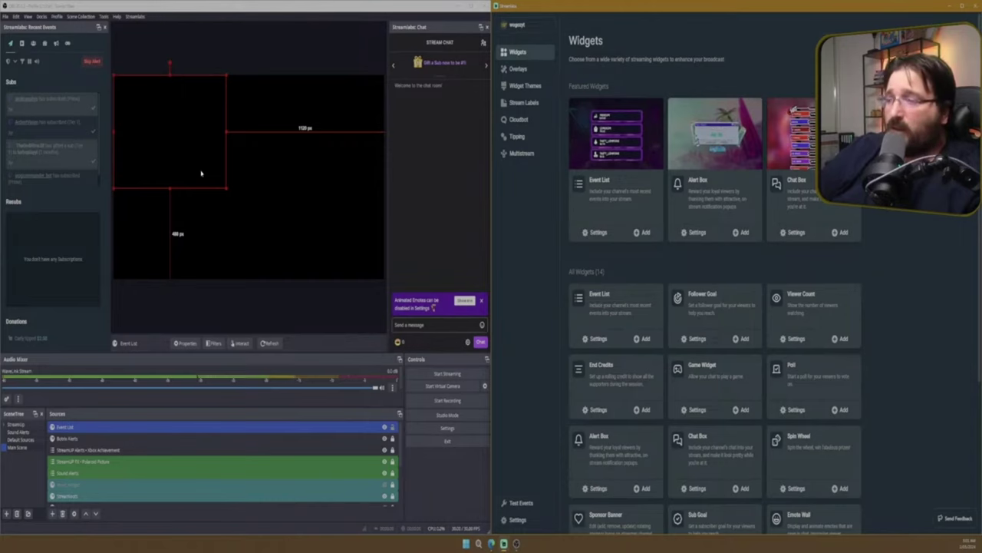
Step: Shrink the Event List box, move it to the canvas's lower left, and lock it
left_click(306, 438, "ctrl")
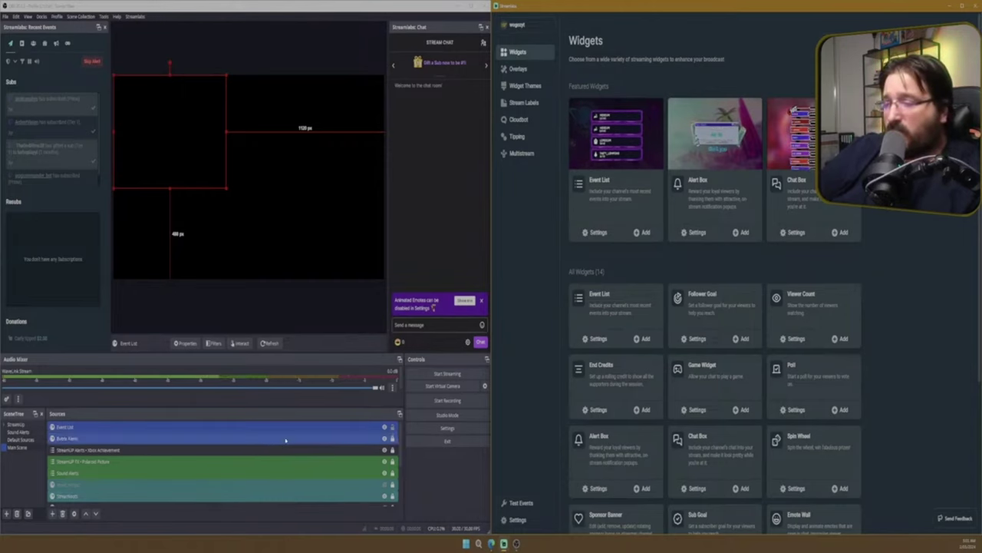
left_click(324, 428)
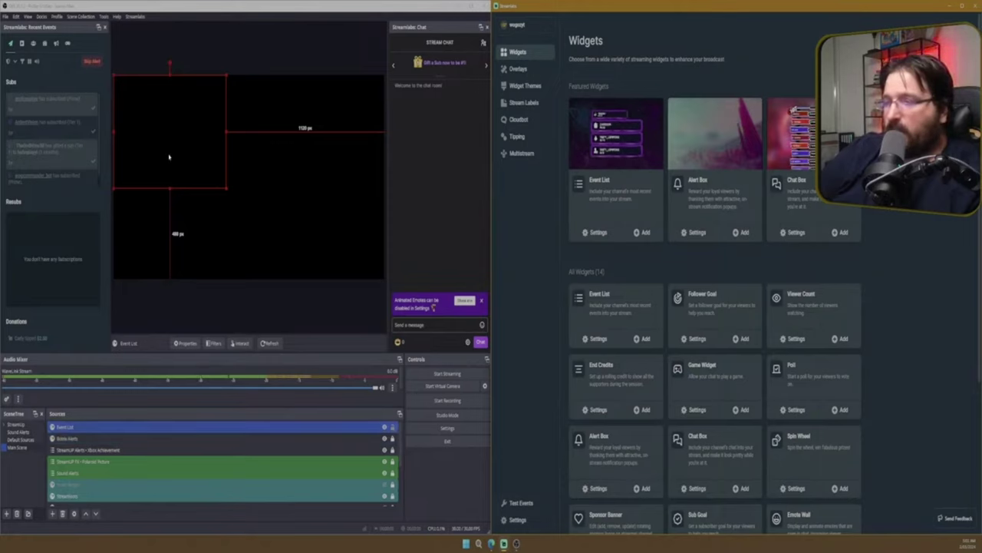
left_click_drag(169, 157, 195, 204)
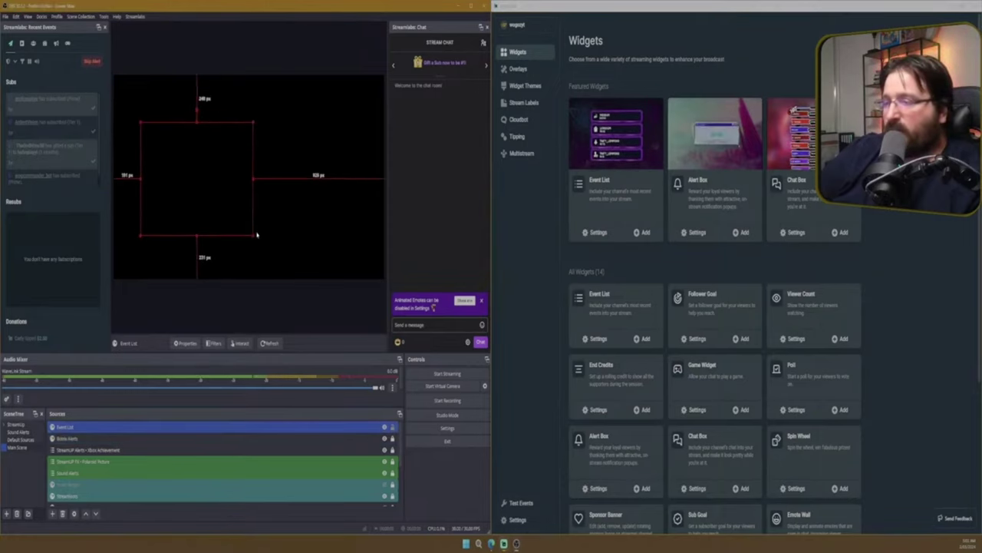
left_click_drag(257, 235, 241, 227)
left_click_drag(187, 191, 157, 238)
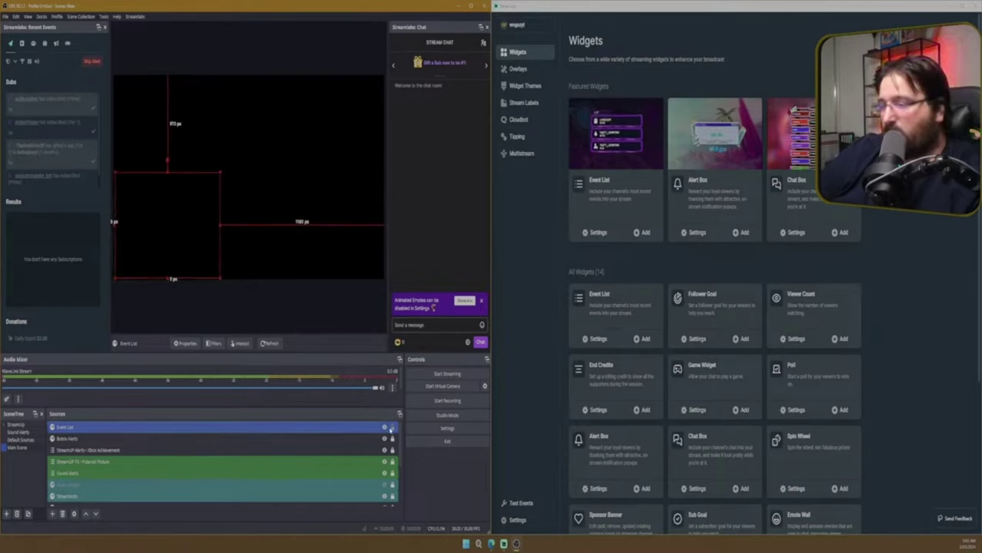
left_click(391, 428)
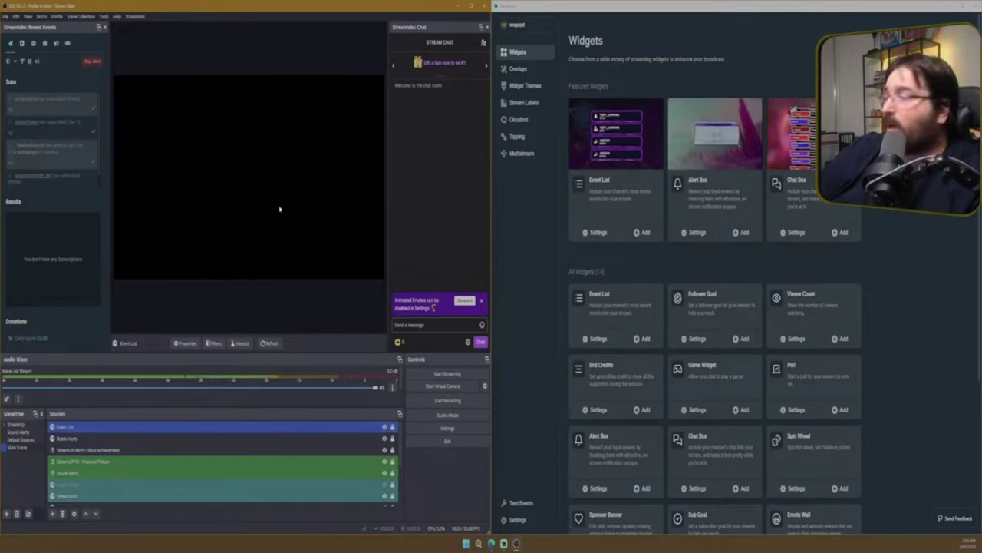
Step: Open the Alert Box settings, review its follow and subscription alerts, and save them
left_click(696, 233)
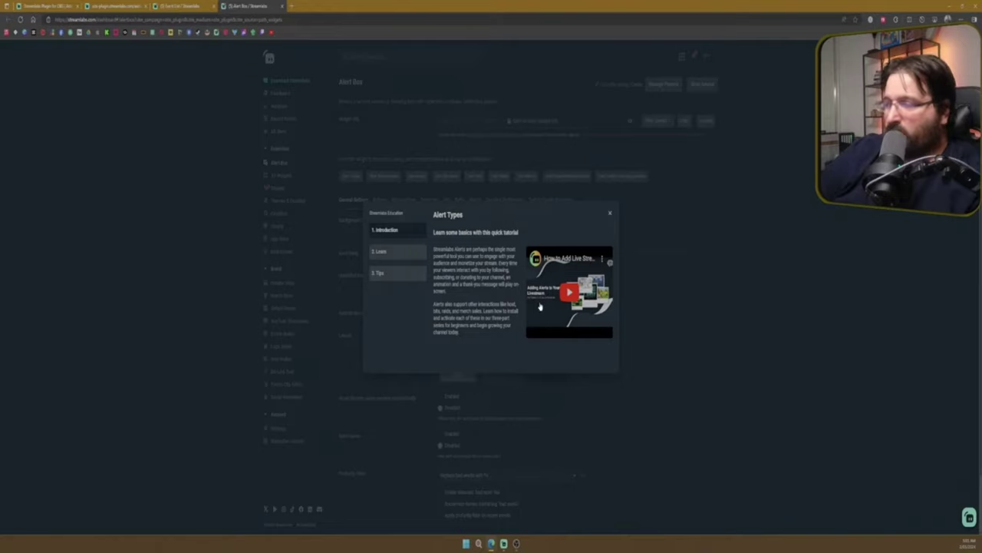
left_click(610, 216)
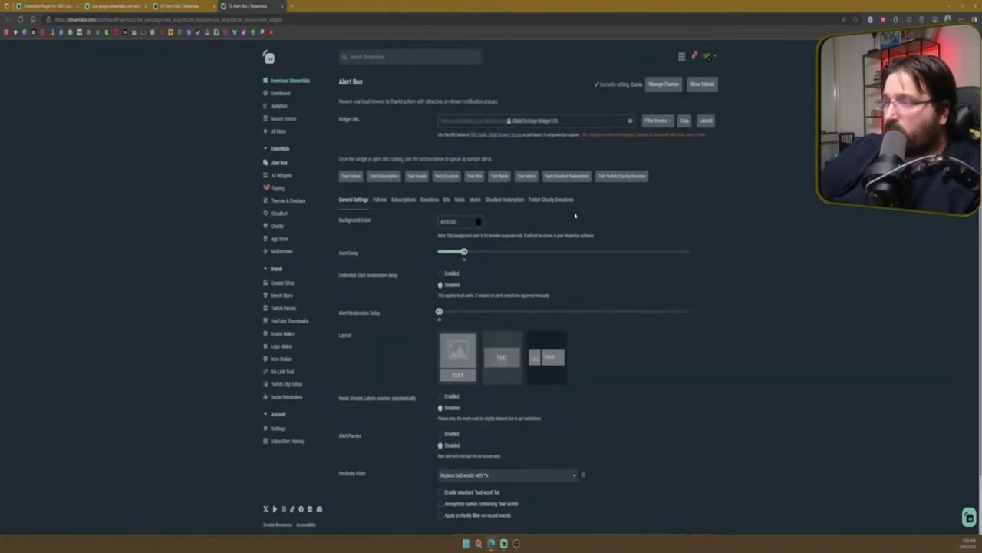
scroll(442, 202, "down", 1)
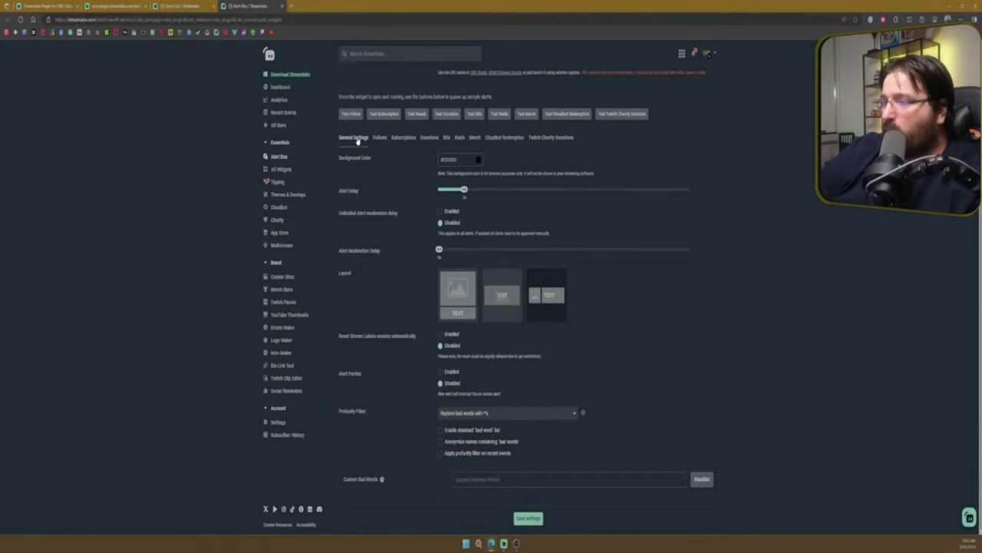
left_click(403, 137)
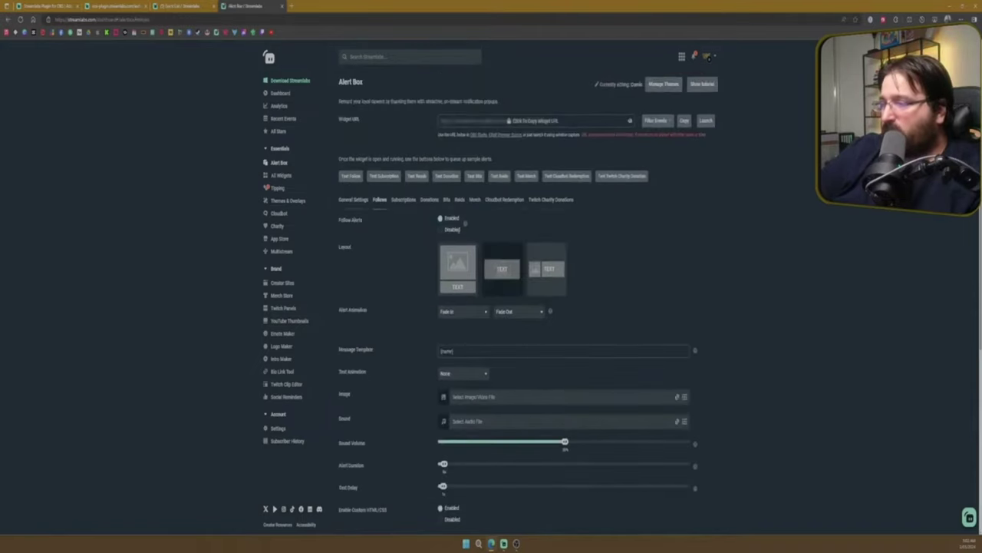
scroll(406, 202, "down", 1)
scroll(419, 207, "up", 1)
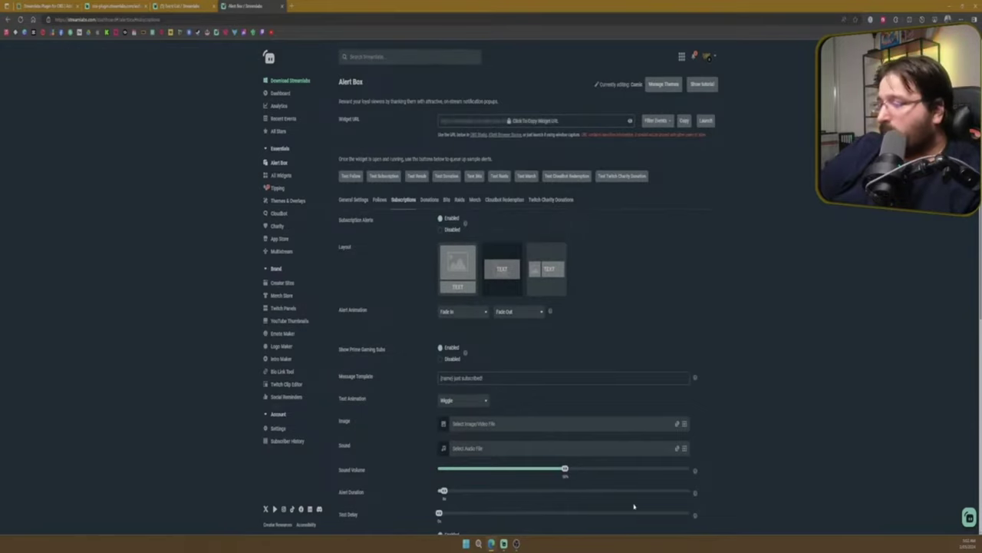
scroll(662, 446, "down", 5)
left_click(529, 519)
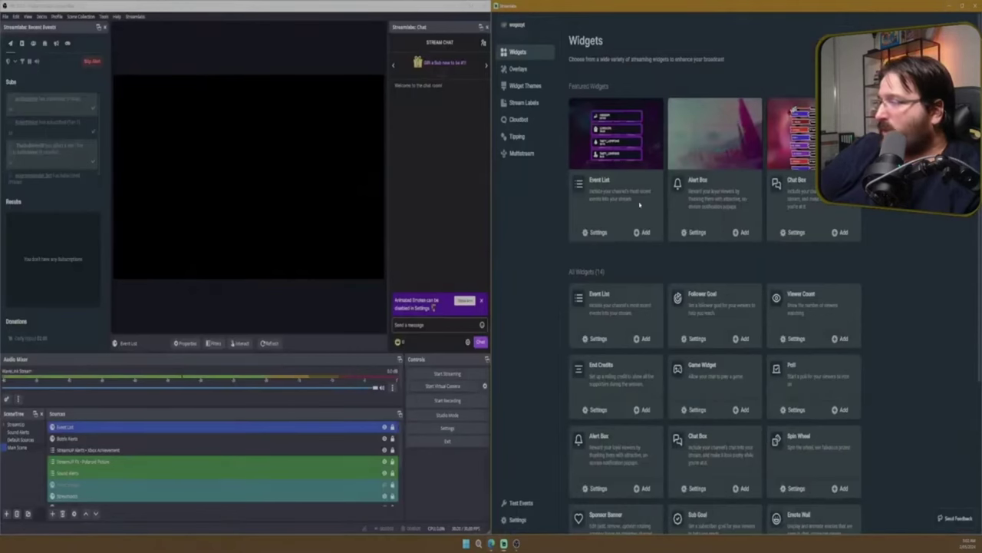
Step: Add an Alert Box source and enlarge it into the canvas's upper right
left_click(749, 232)
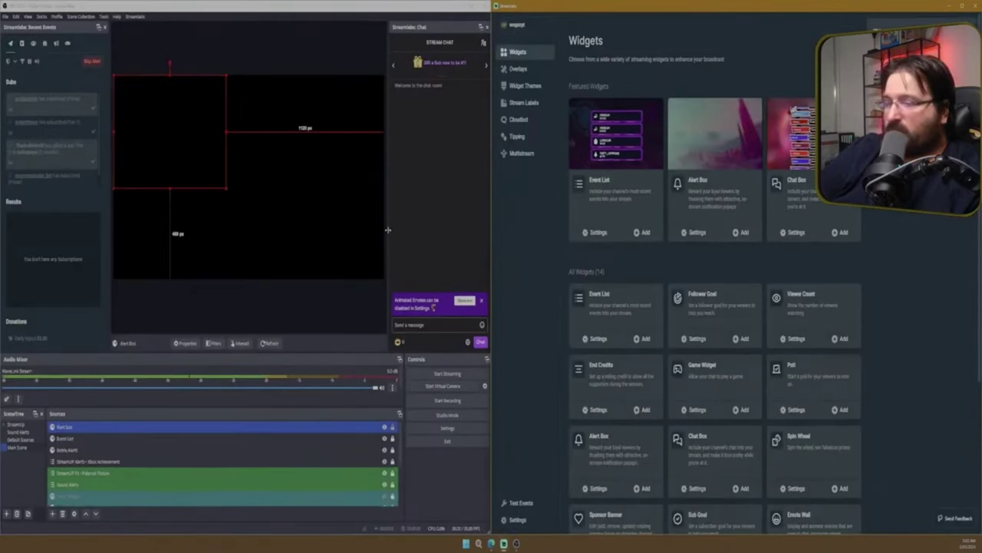
left_click_drag(186, 168, 230, 139)
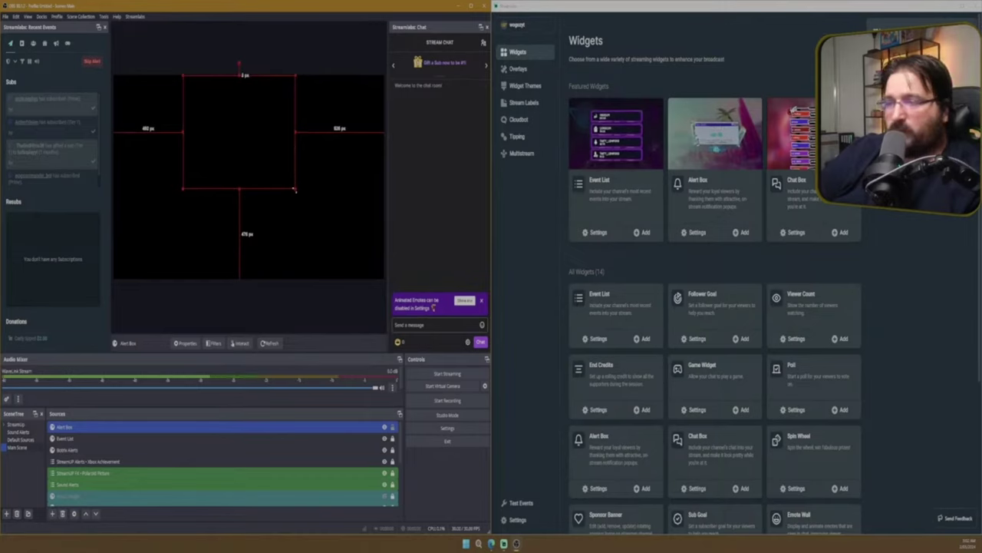
left_click_drag(295, 188, 323, 212)
left_click_drag(265, 156, 314, 143)
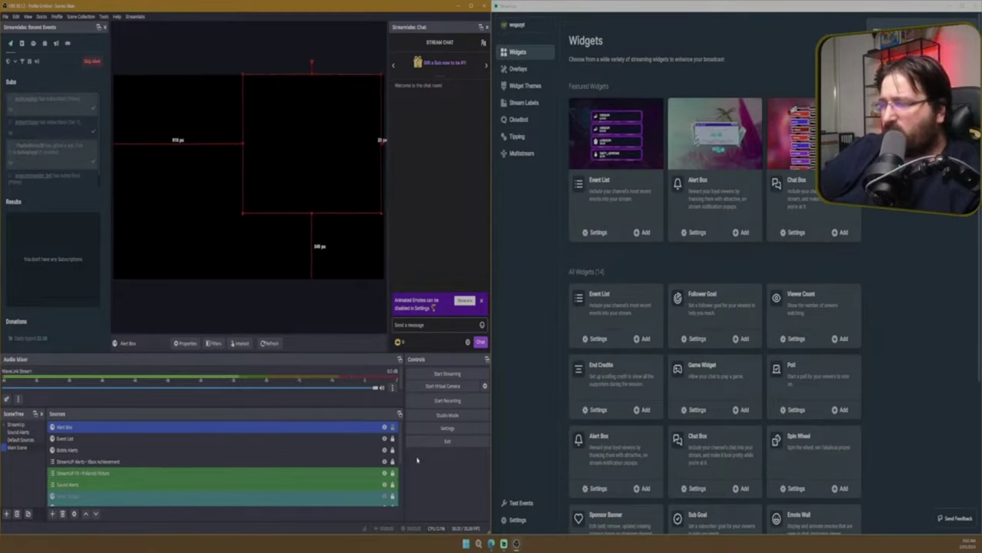
left_click(393, 428)
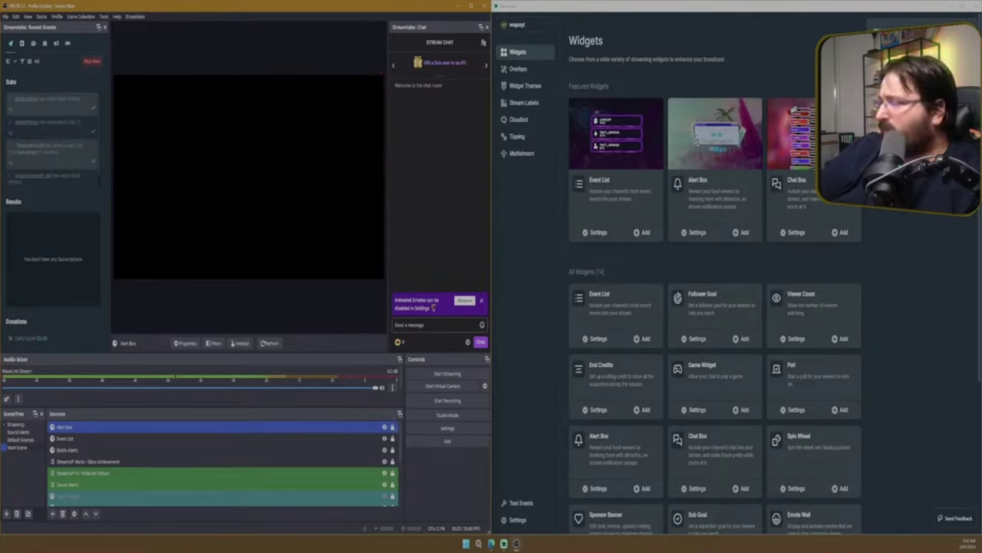
Step: Scroll through the Widgets page and reload it from the Widgets link
scroll(790, 277, "down", 3)
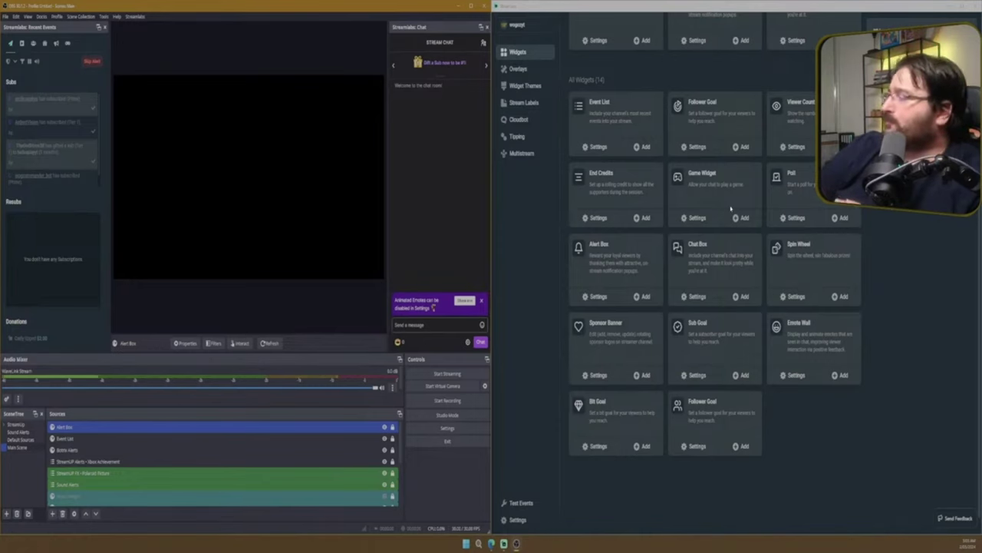
scroll(705, 211, "up", 3)
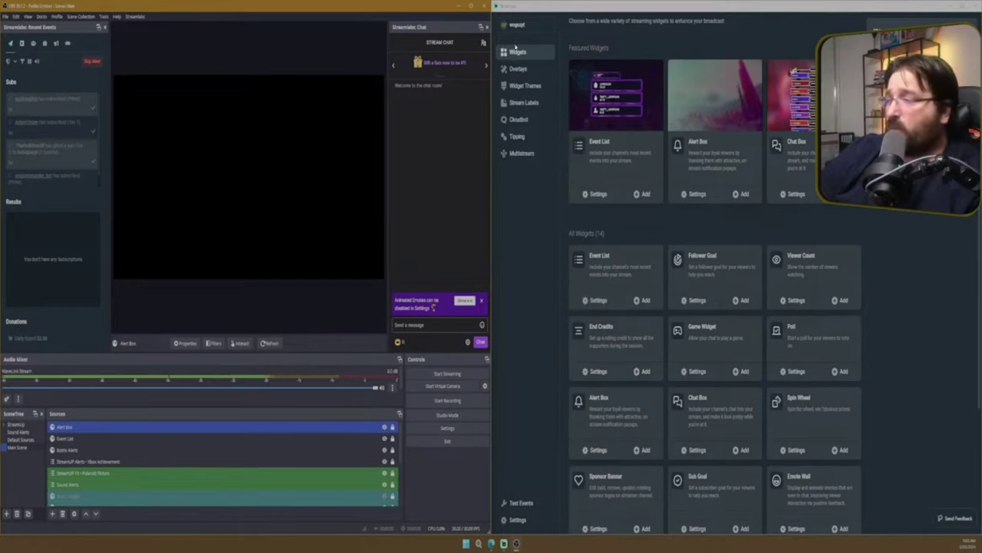
left_click(516, 52)
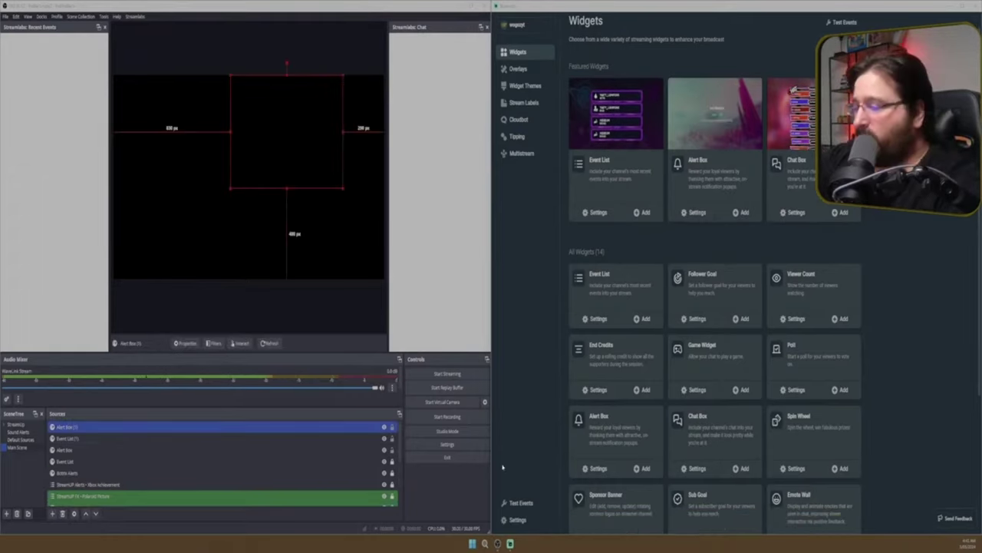
Step: Fire a test Twitch follow alert, move the alert box to lower centre, and delete Alert Box (1)
left_click(521, 503)
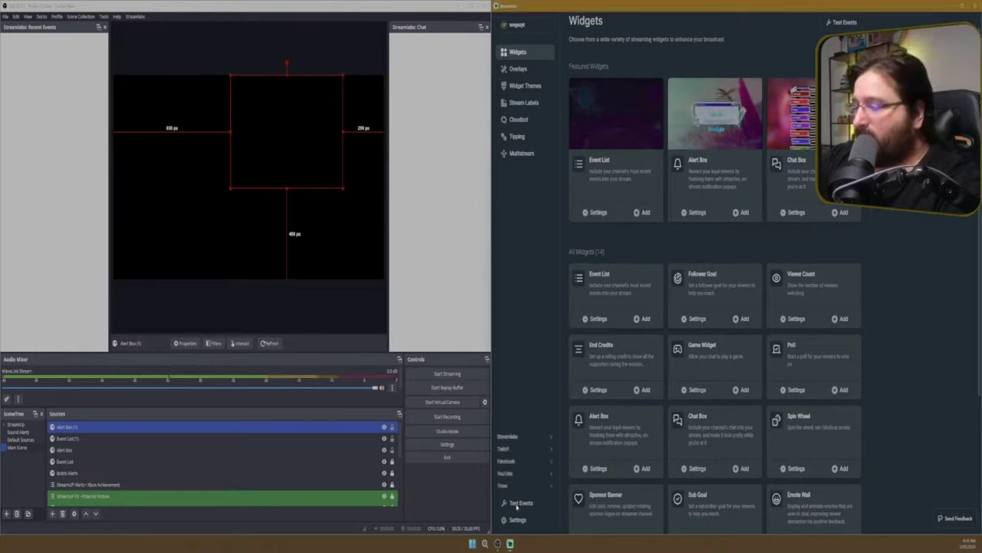
mouse_move(531, 451)
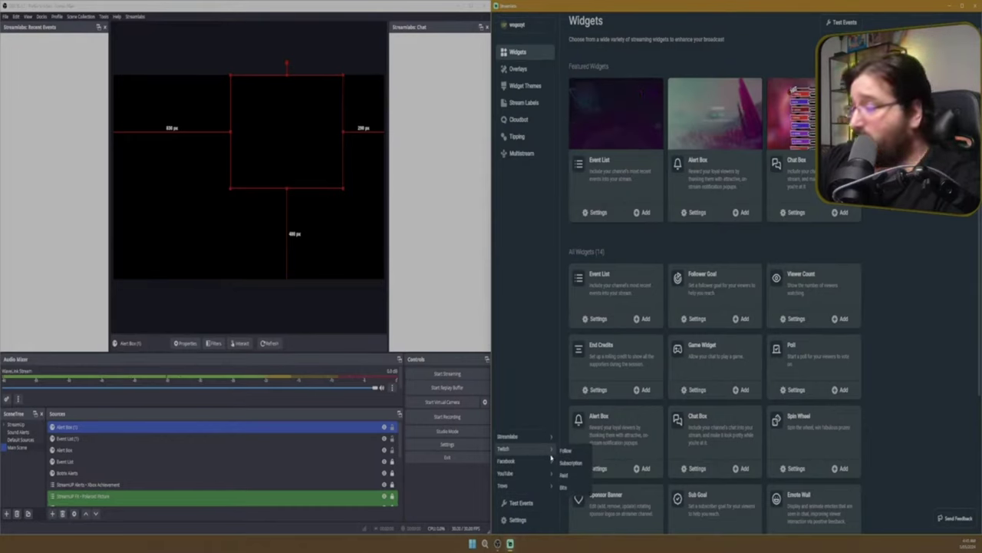
left_click(568, 451)
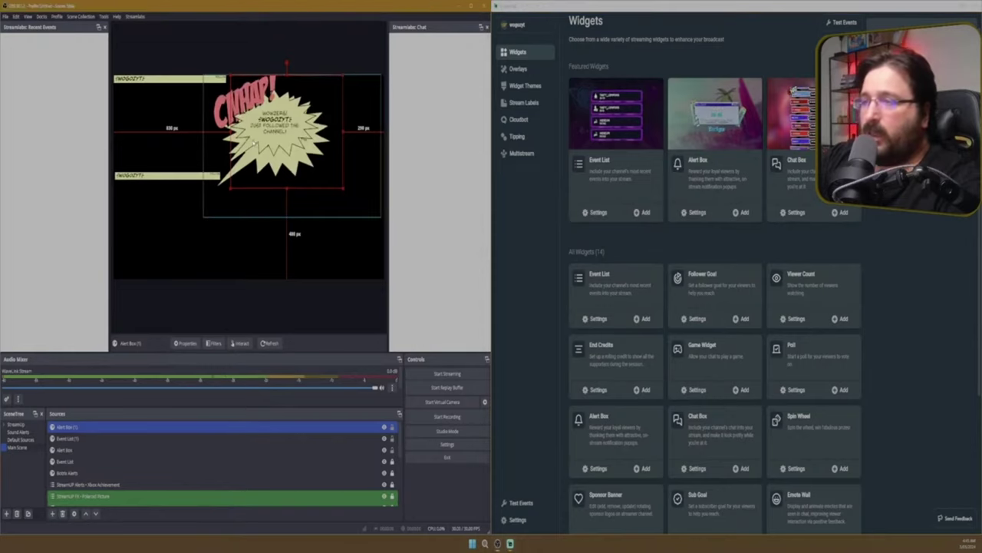
left_click_drag(254, 142, 288, 153)
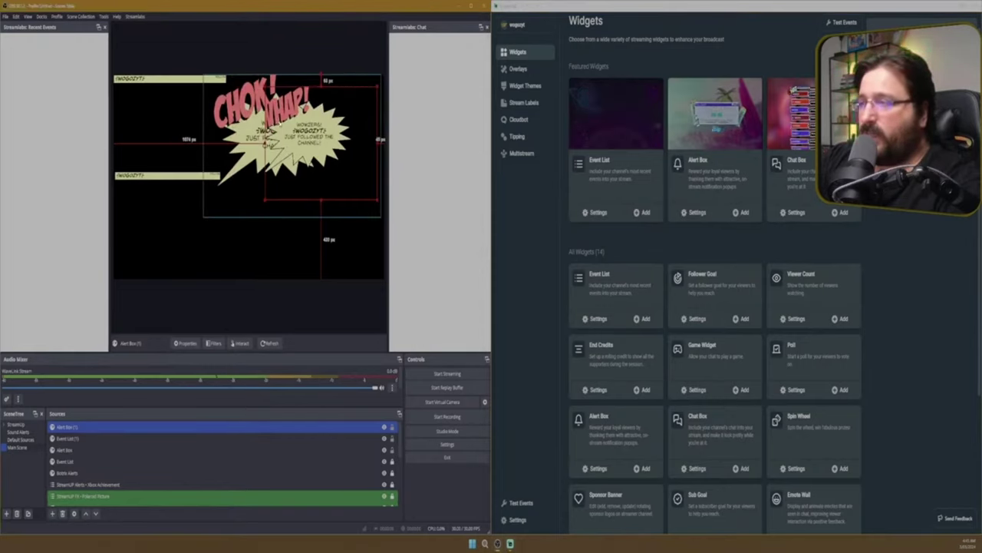
left_click_drag(323, 153, 281, 251)
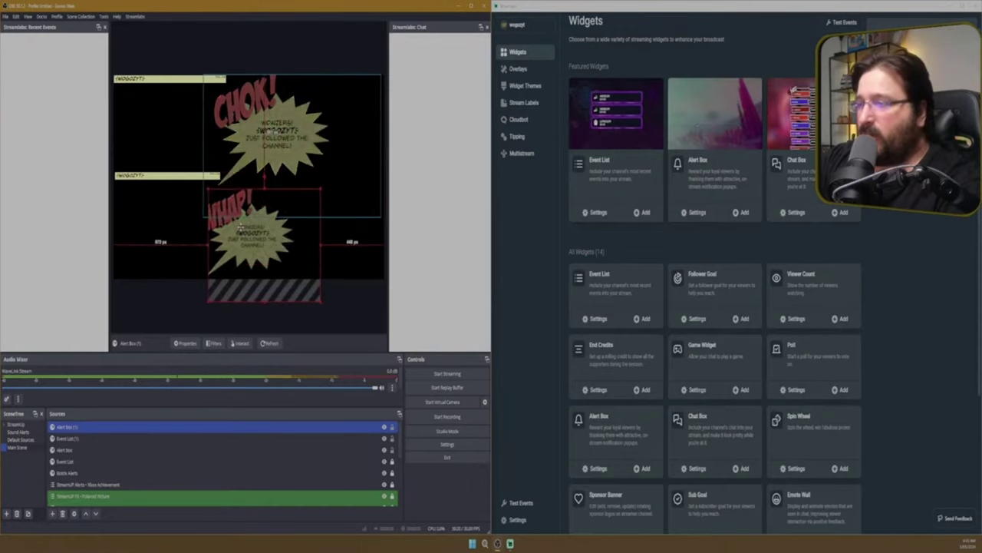
key("Delete")
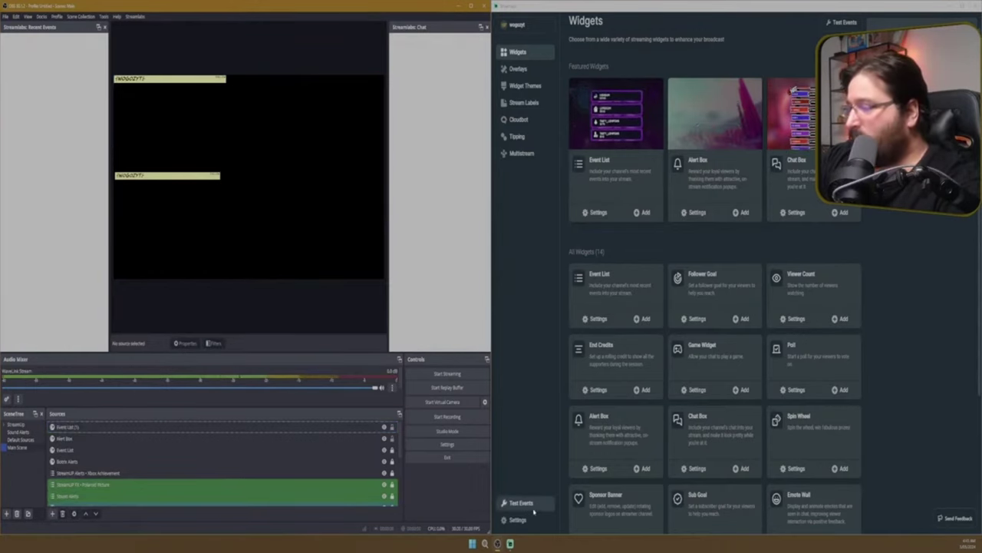
Step: Fire a test Twitch subscription alert and select the Alert Box source
left_click(521, 502)
mouse_move(528, 453)
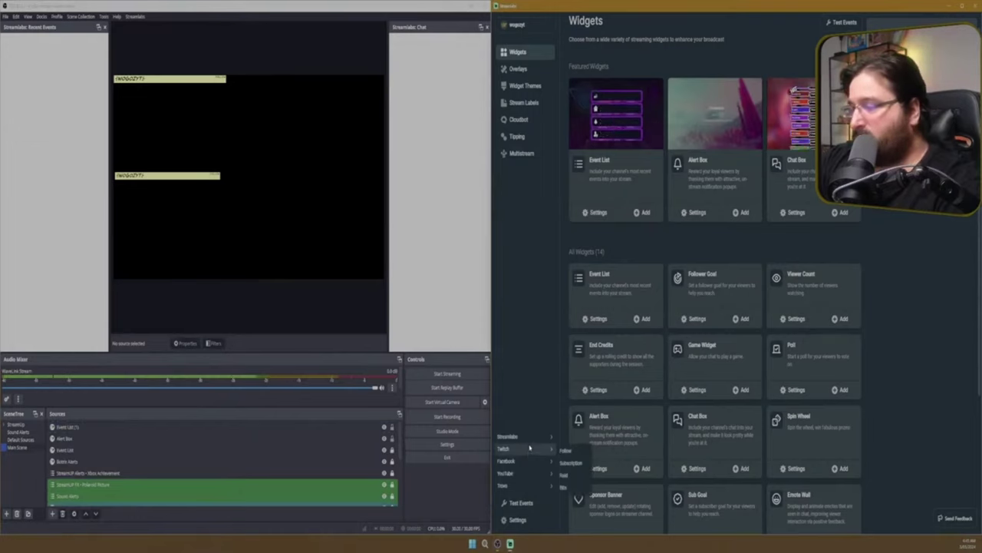
left_click(575, 463)
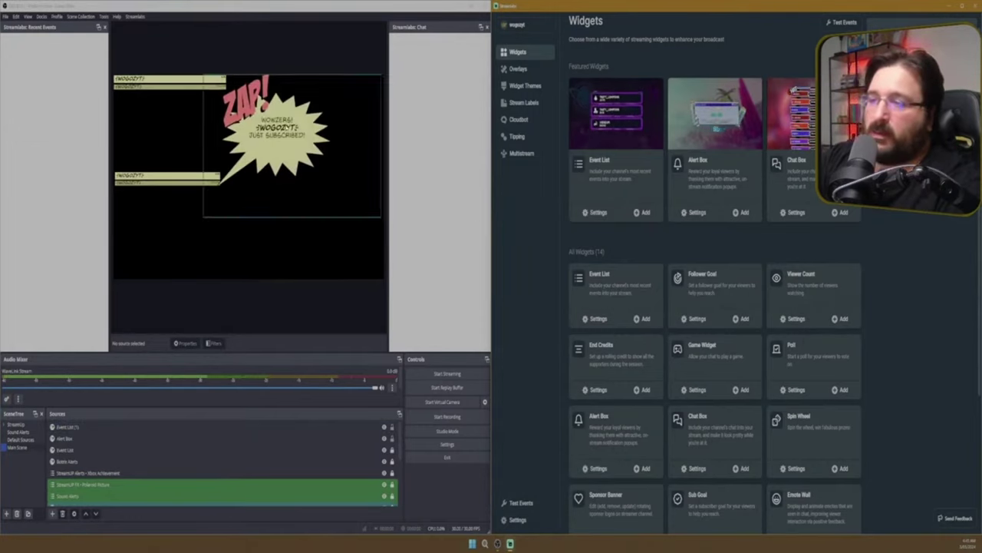
left_click(315, 146)
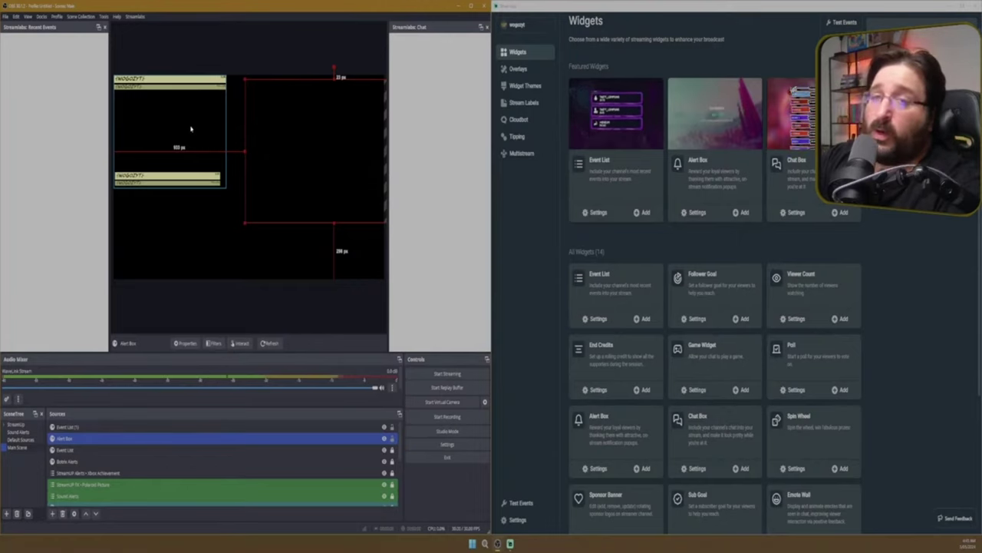
Step: Show the Streamlabs Overlays library filtered to free and animated overlays
left_click(527, 70)
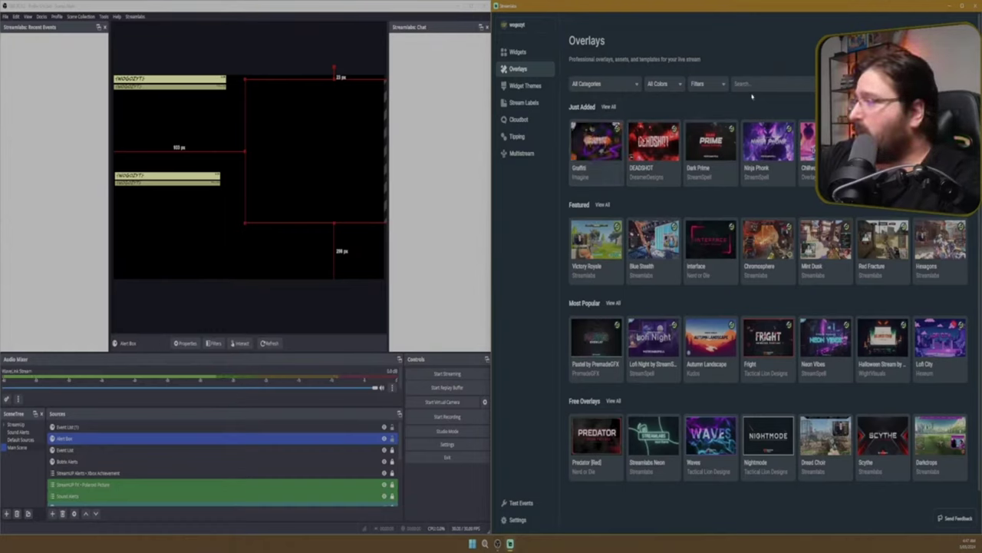
left_click(704, 84)
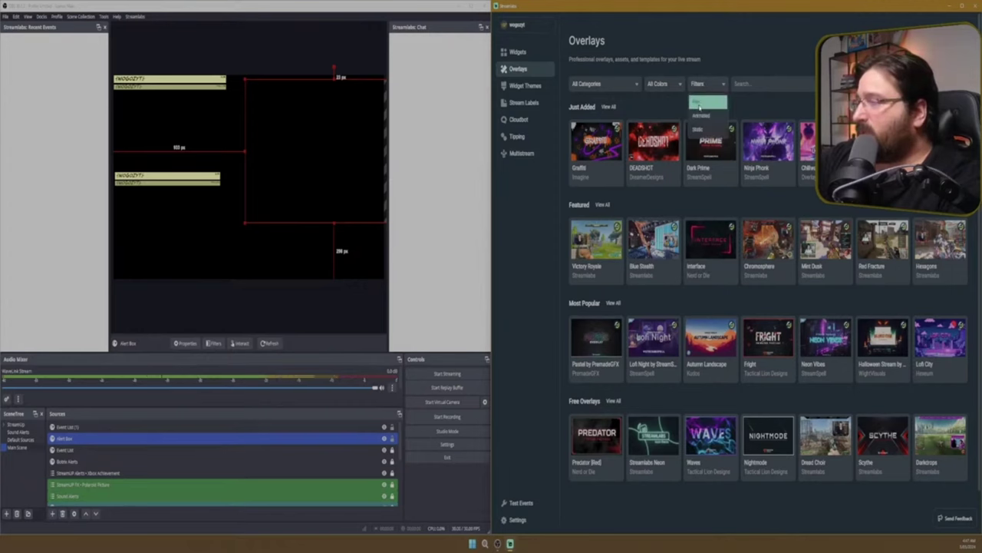
left_click(699, 107)
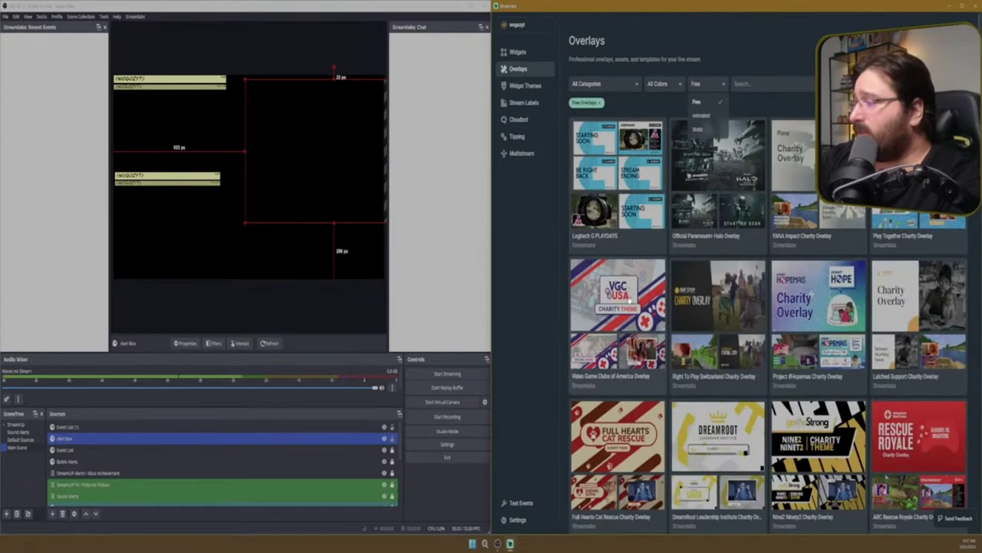
left_click(815, 100)
left_click(703, 86)
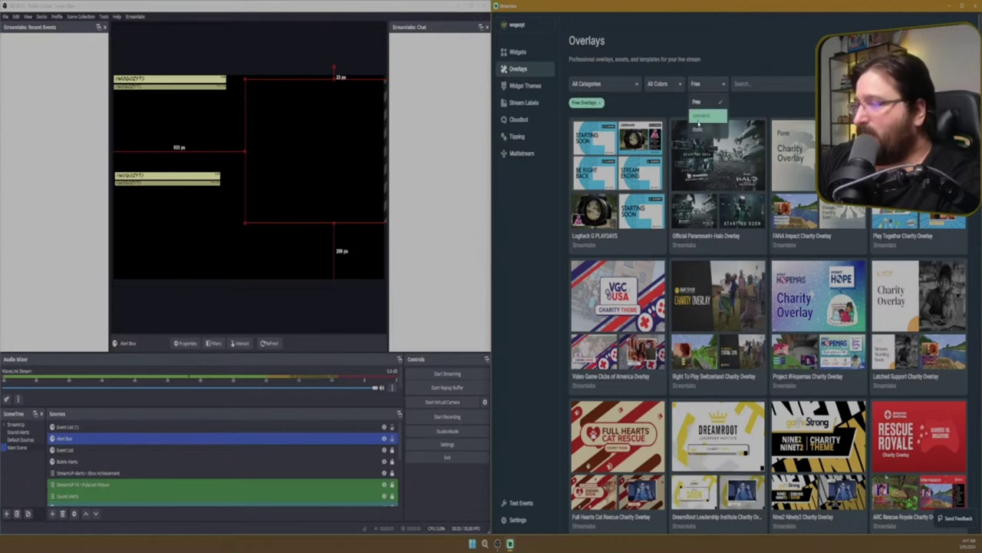
left_click(699, 117)
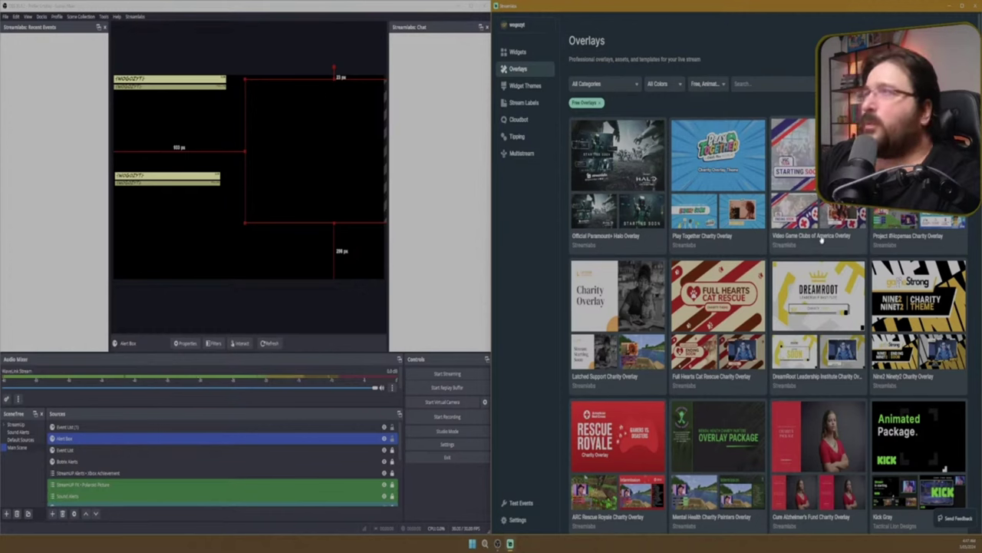
scroll(814, 261, "down", 5)
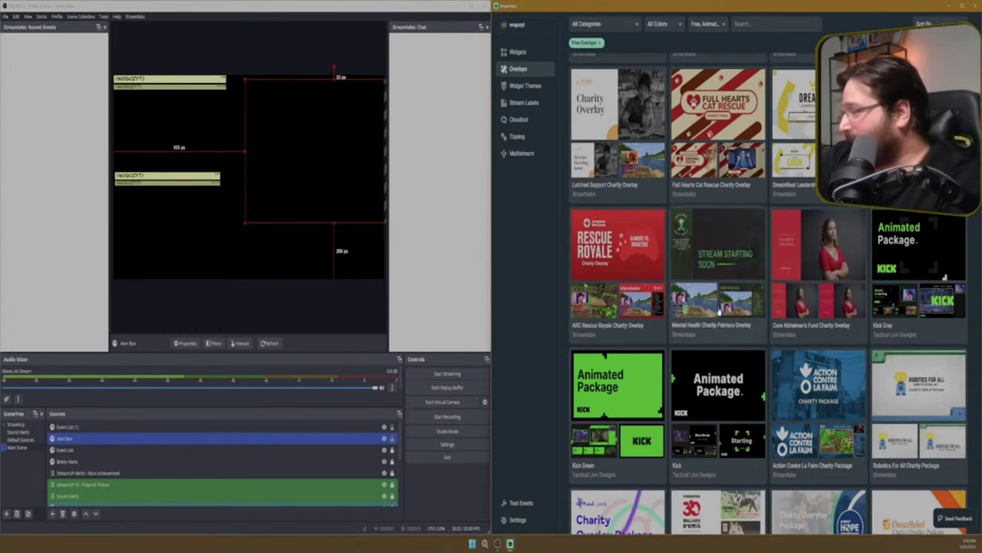
scroll(720, 311, "down", 3)
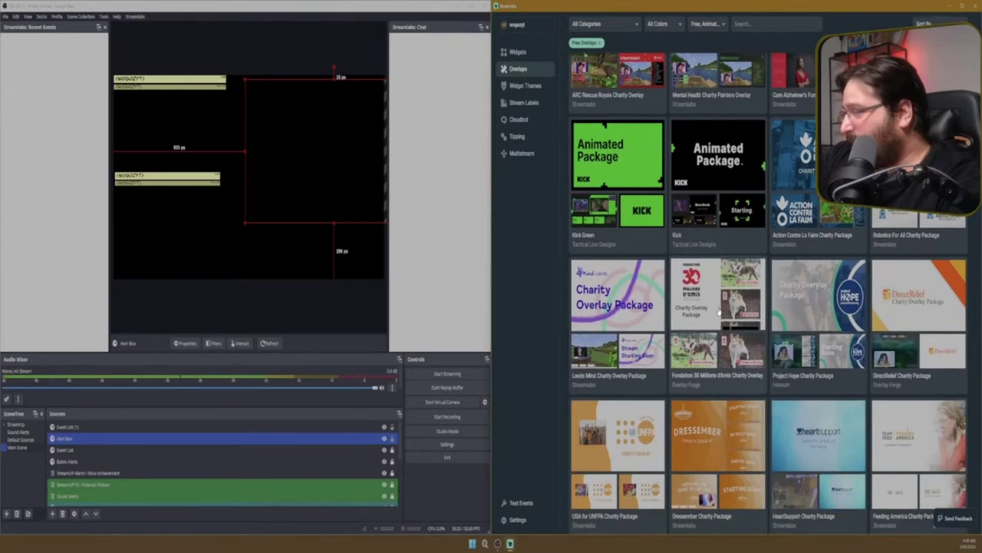
scroll(720, 311, "down", 2)
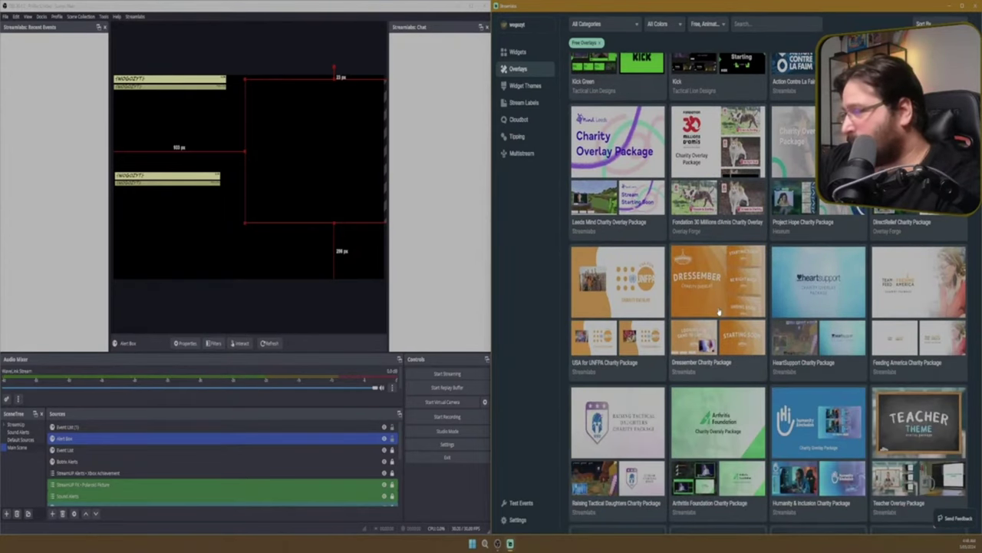
scroll(720, 311, "down", 5)
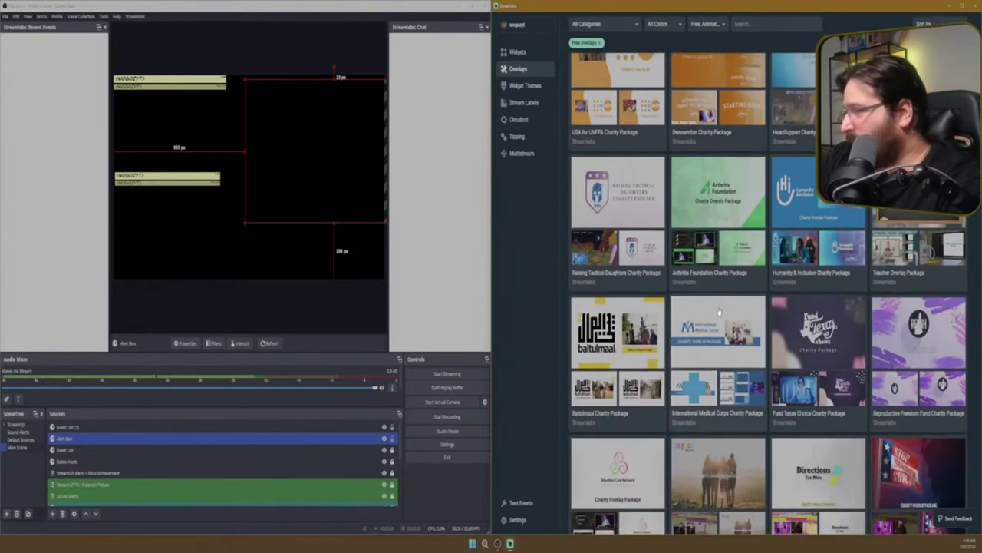
scroll(719, 311, "down", 2)
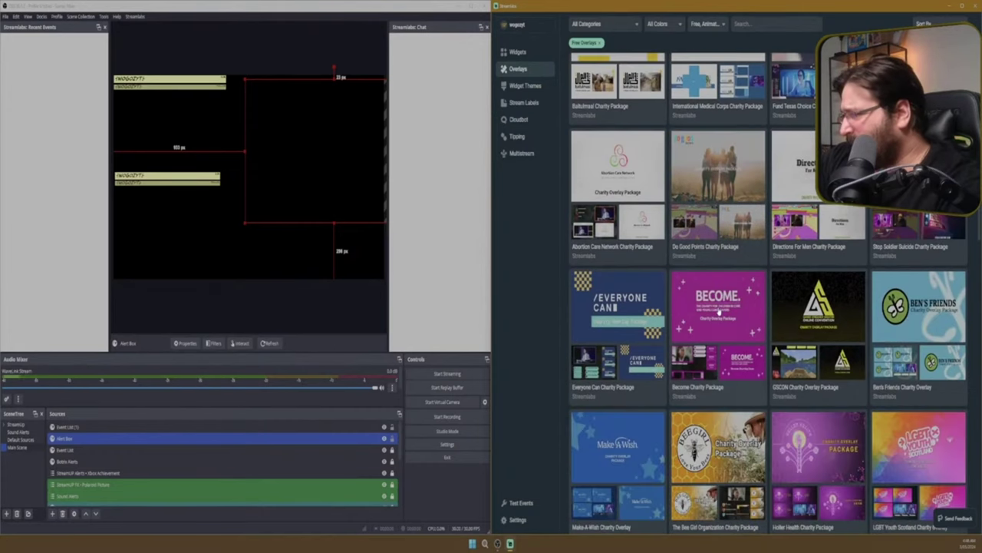
scroll(720, 312, "down", 4)
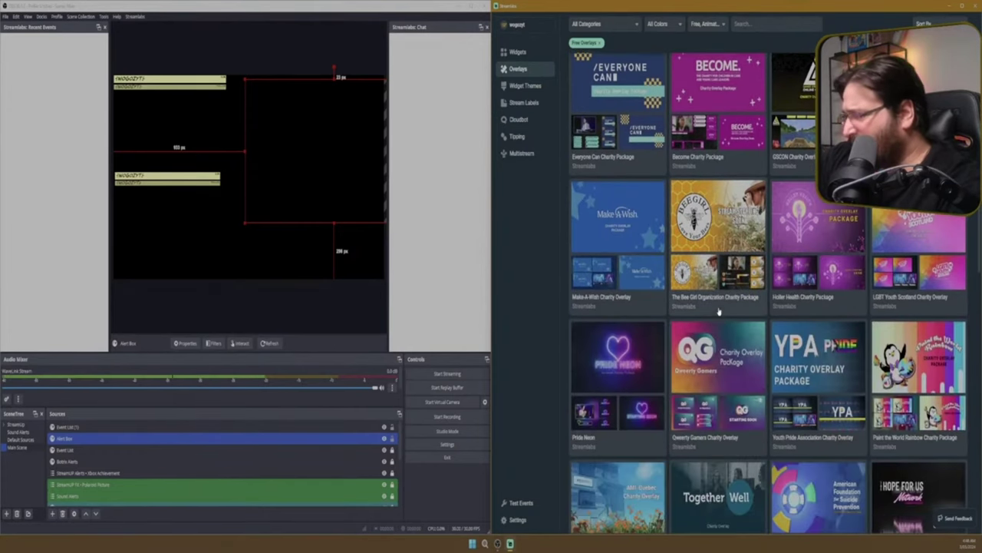
scroll(719, 311, "down", 2)
scroll(719, 311, "down", 2)
scroll(720, 311, "down", 3)
scroll(720, 312, "down", 2)
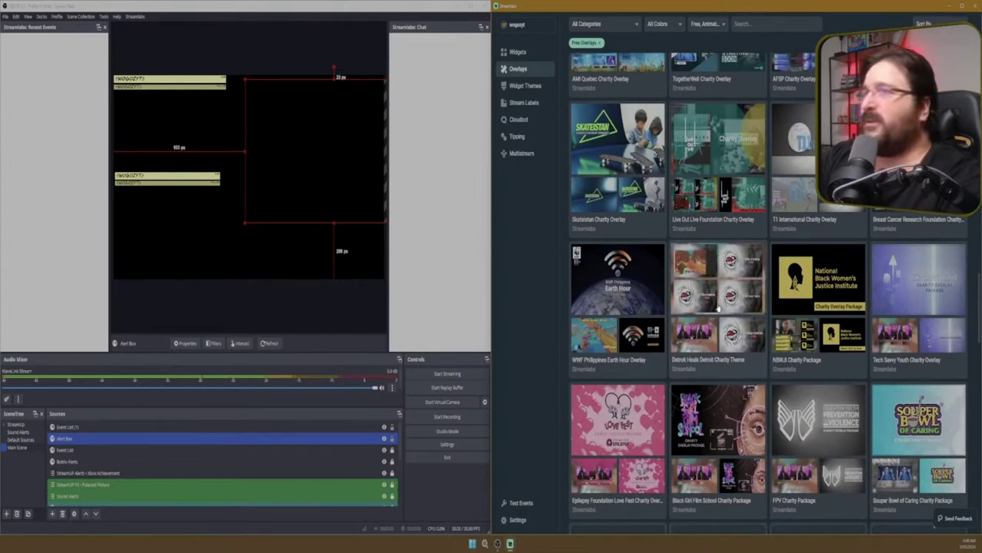
scroll(719, 307, "down", 8)
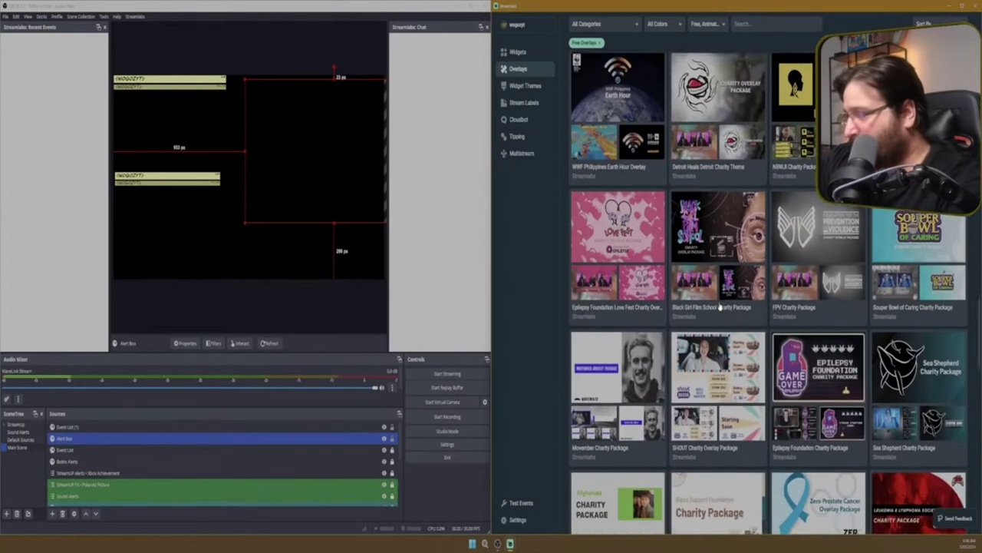
scroll(720, 307, "down", 7)
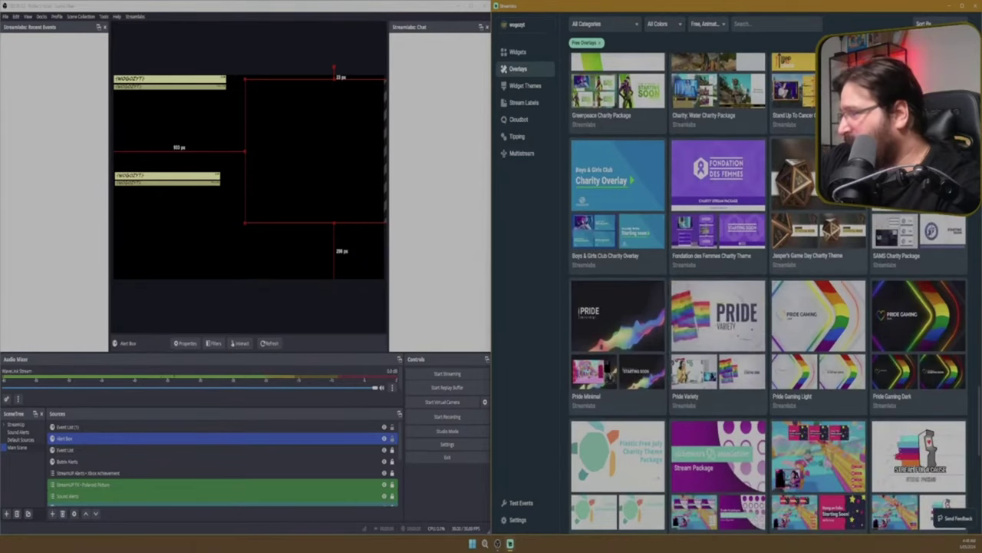
Step: Open the details page of Jasper's Game Day Charity Theme
left_click(804, 175)
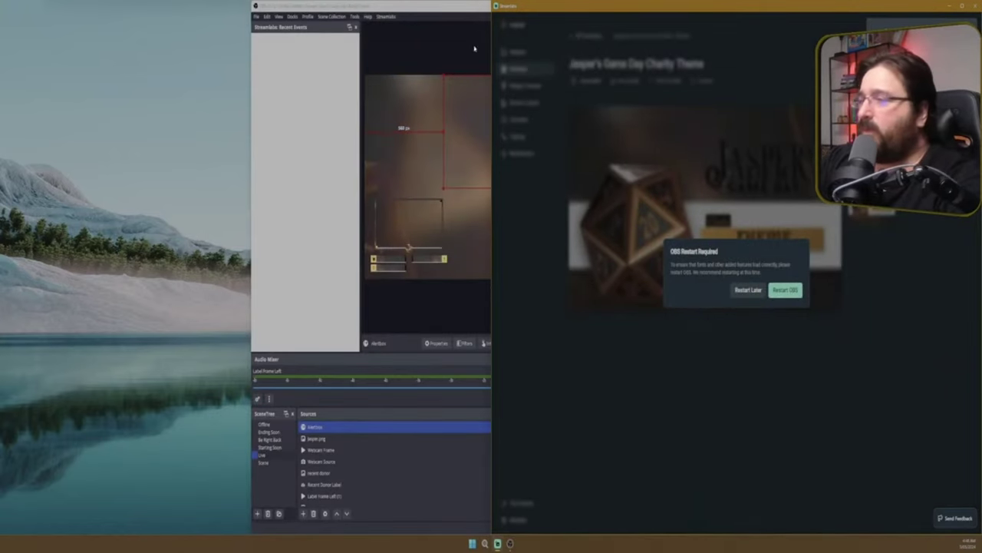
Step: Move and enlarge the OBS window, then check the available scene collections
left_click_drag(474, 18, 259, 12)
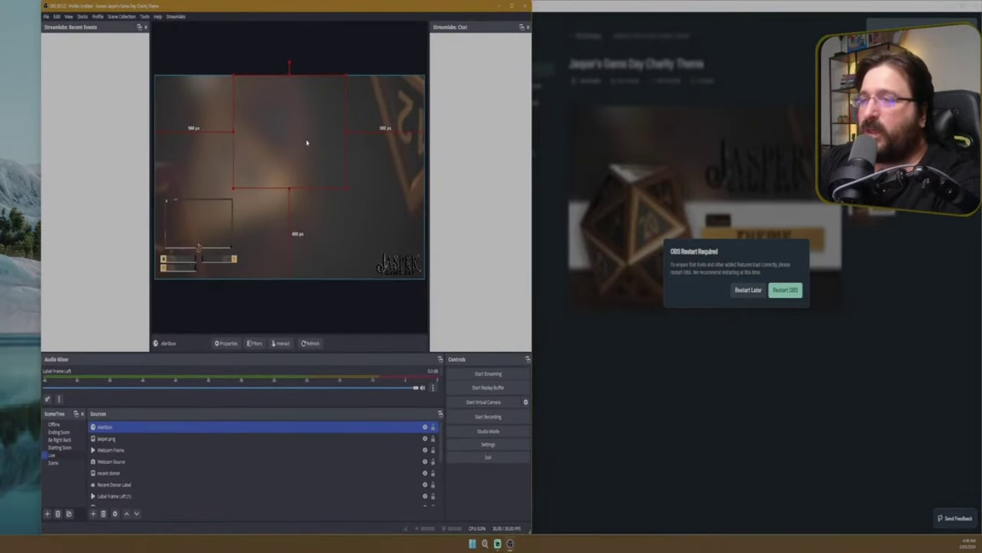
left_click(121, 16)
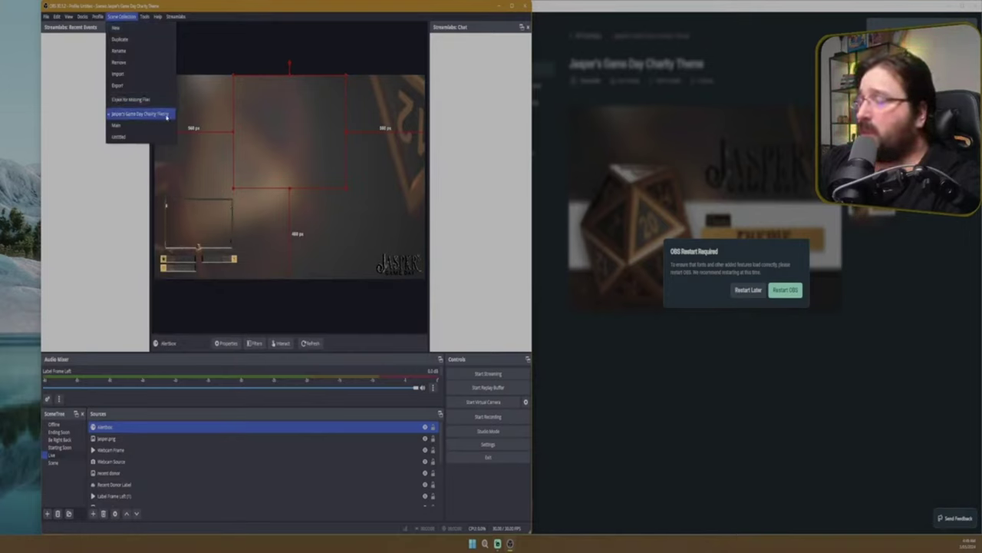
left_click(56, 449)
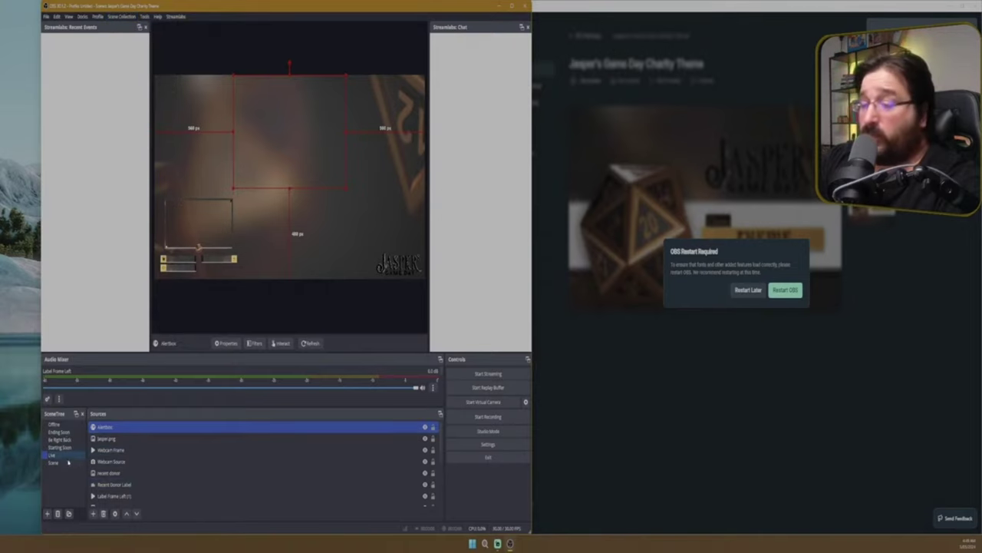
Step: Preview the Starting Soon, Be Right Back and Ending Soon scenes, ending on Live
left_click(69, 448)
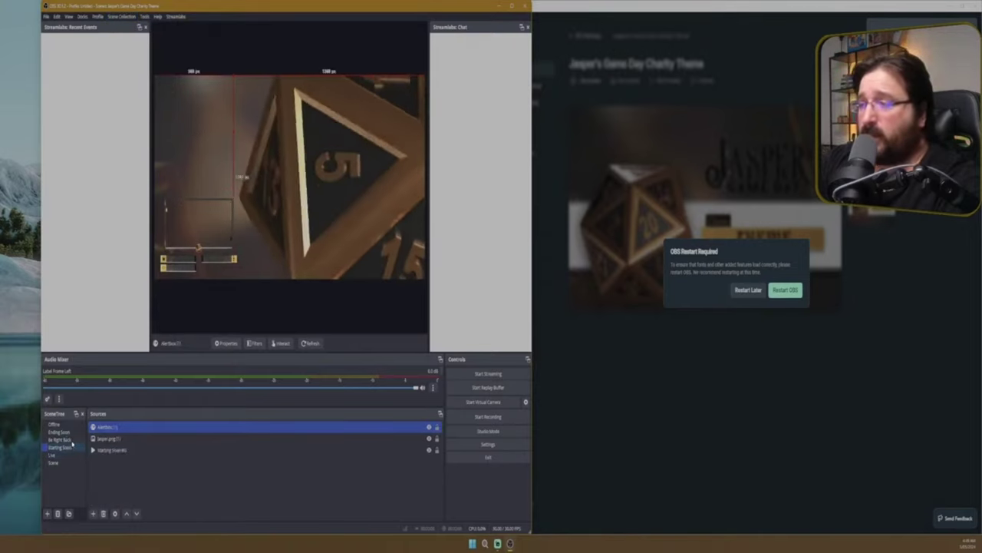
left_click(68, 440)
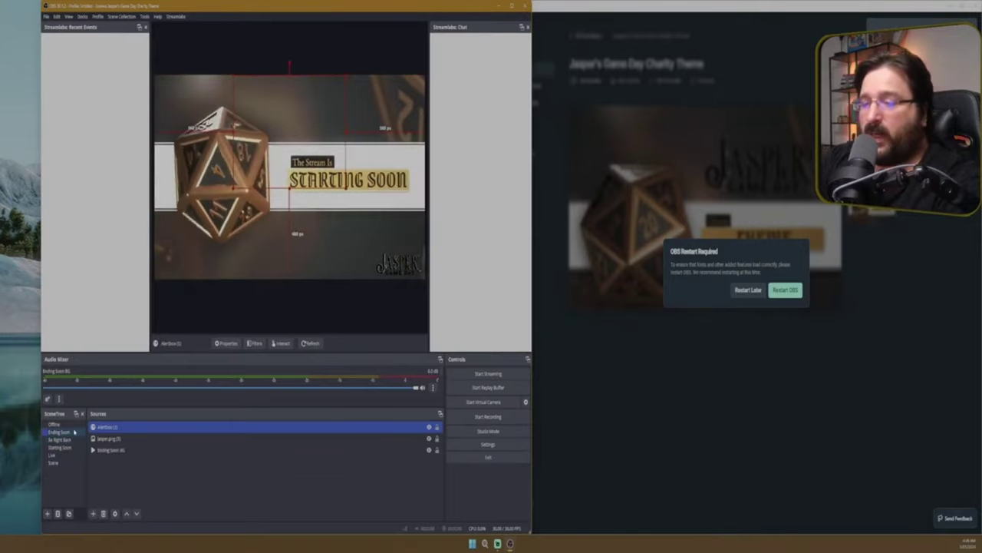
left_click(68, 432)
key("Down")
key("Down")
key("Down")
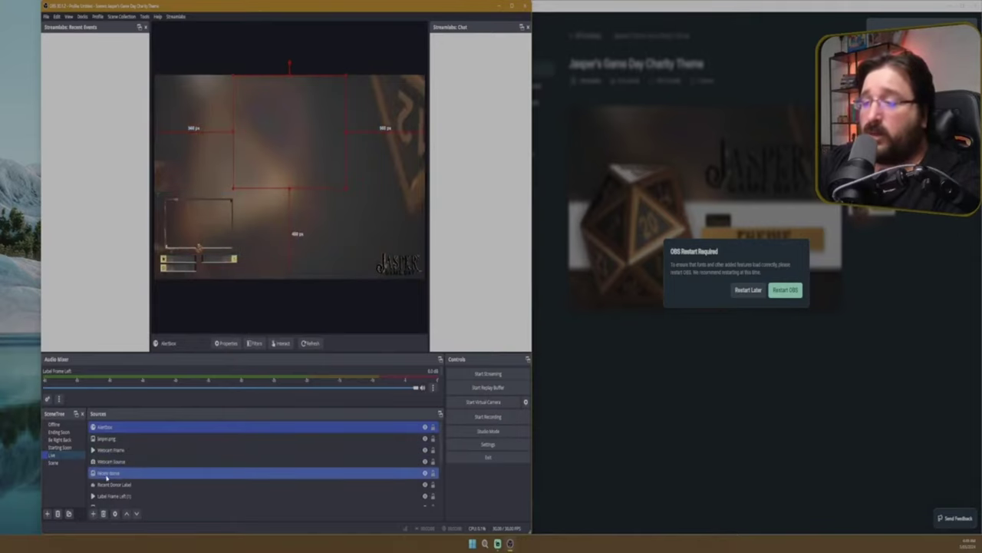
Step: Delete the Alertbox source from the Live scene and confirm the removal
left_click(106, 475)
left_click(108, 427)
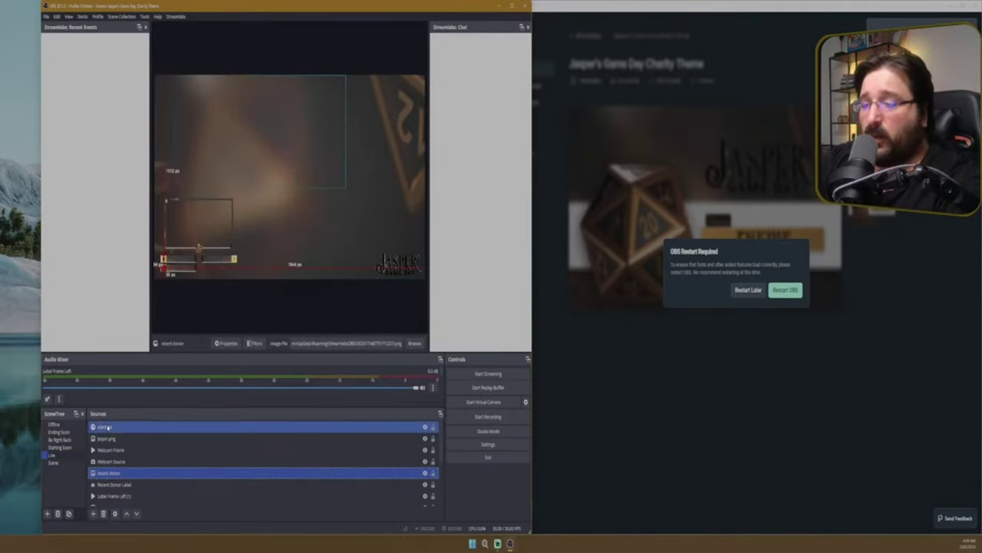
left_click(103, 514)
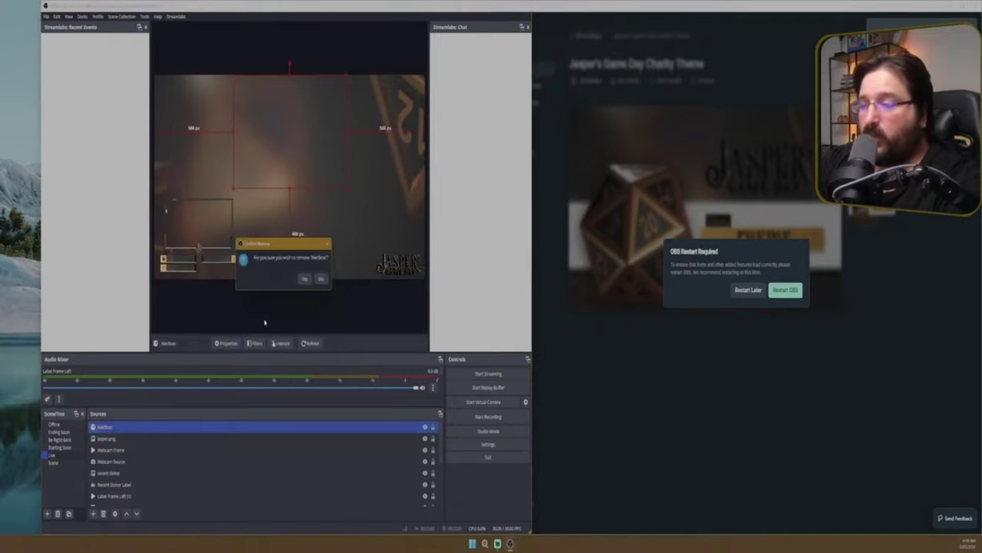
left_click(310, 279)
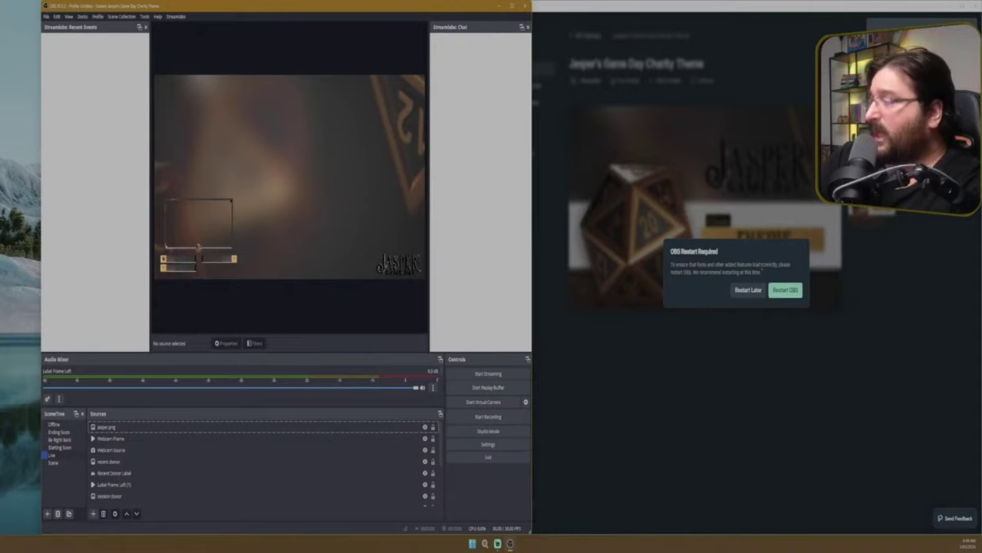
Step: Restart OBS, move the reopened Streamlabs window aside, and select the Recent Donor Label source
left_click(777, 289)
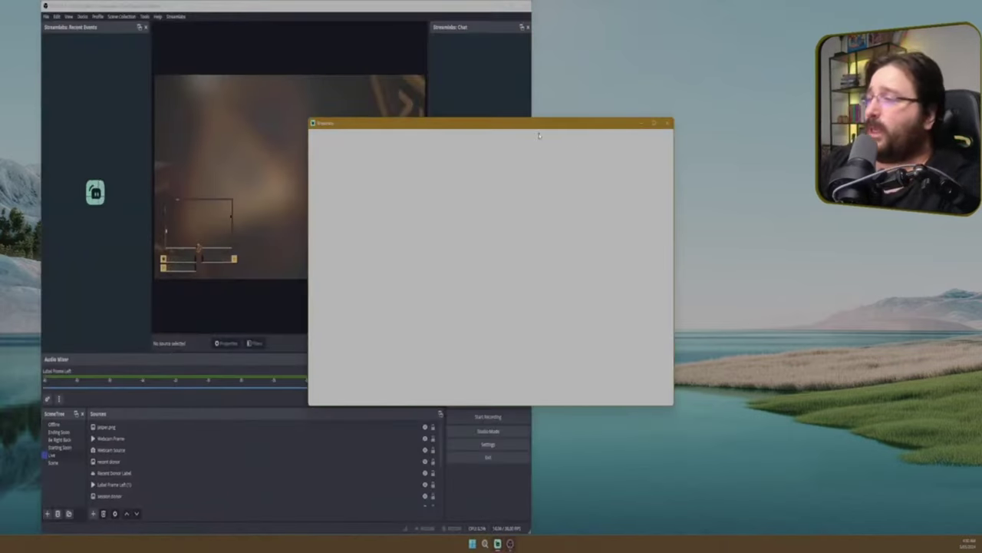
left_click_drag(496, 132, 754, 43)
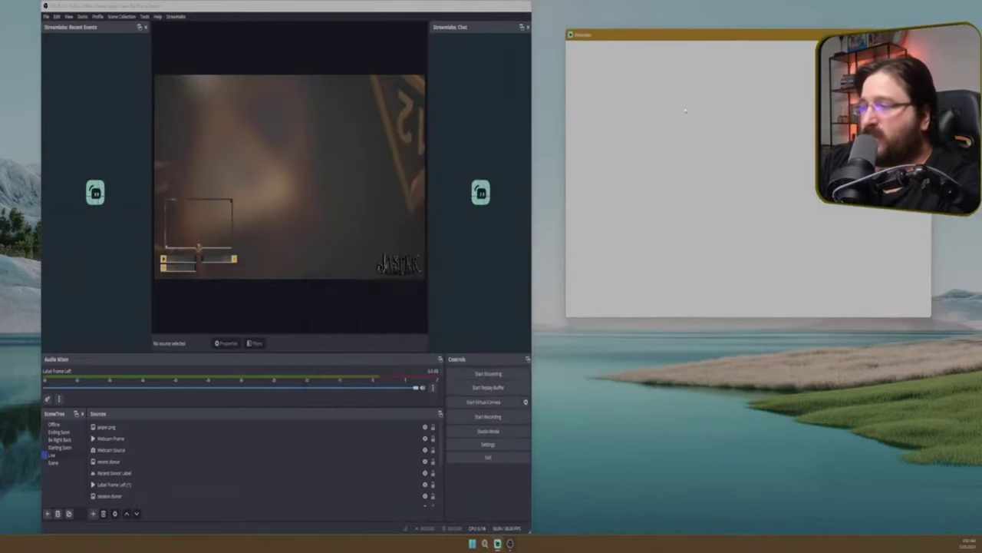
left_click(292, 473)
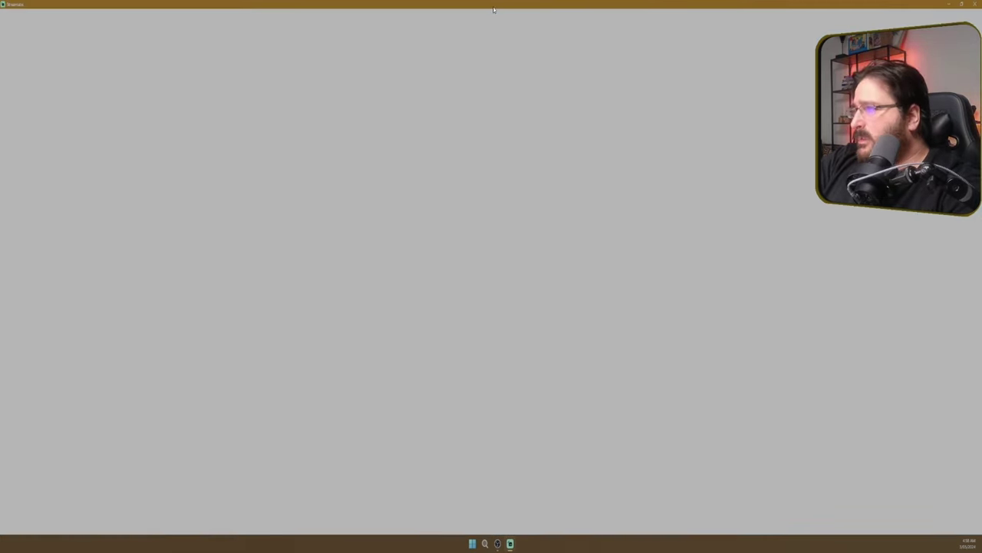
Step: Un-maximize the Streamlabs window and place it to the right of OBS
left_click_drag(493, 10, 716, 134)
left_click_drag(637, 125, 573, 118)
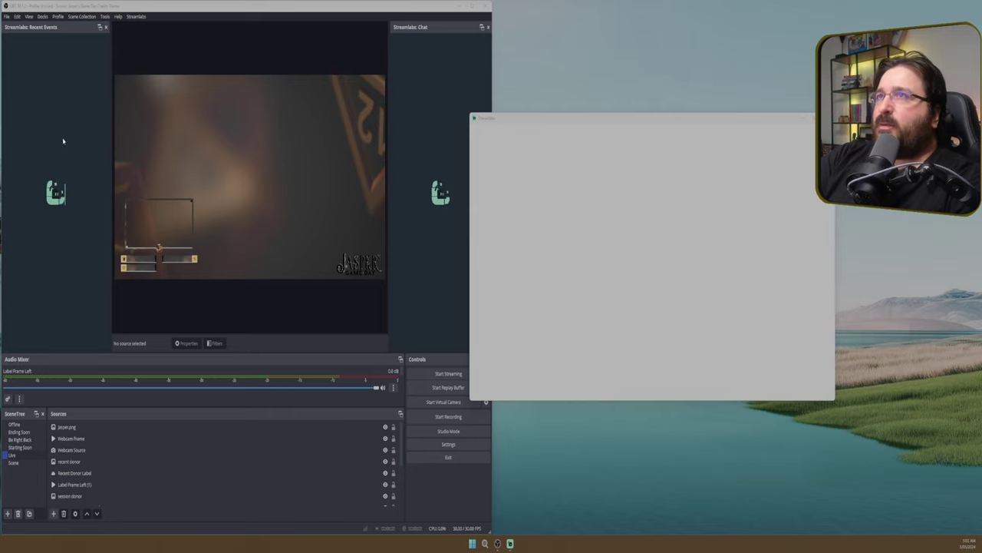
left_click_drag(556, 121, 651, 128)
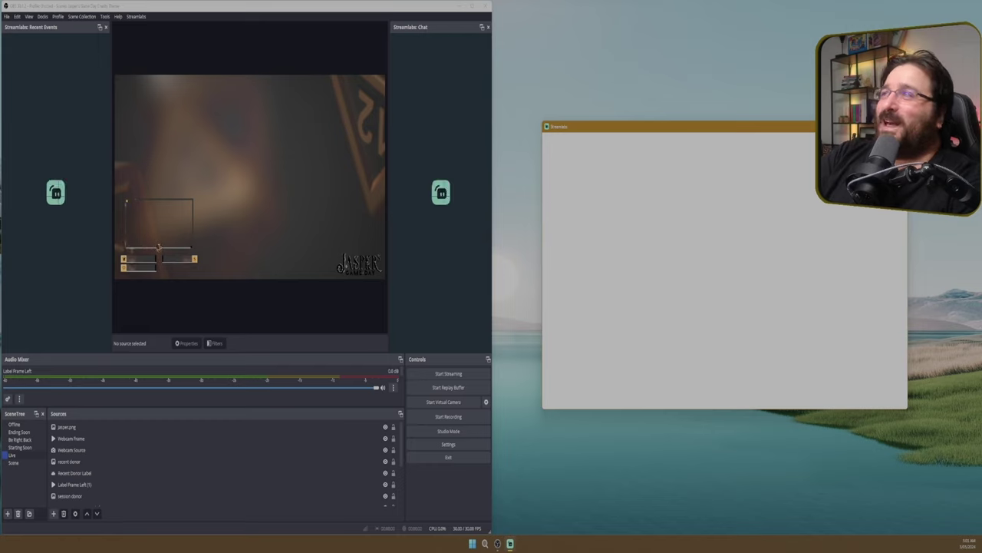